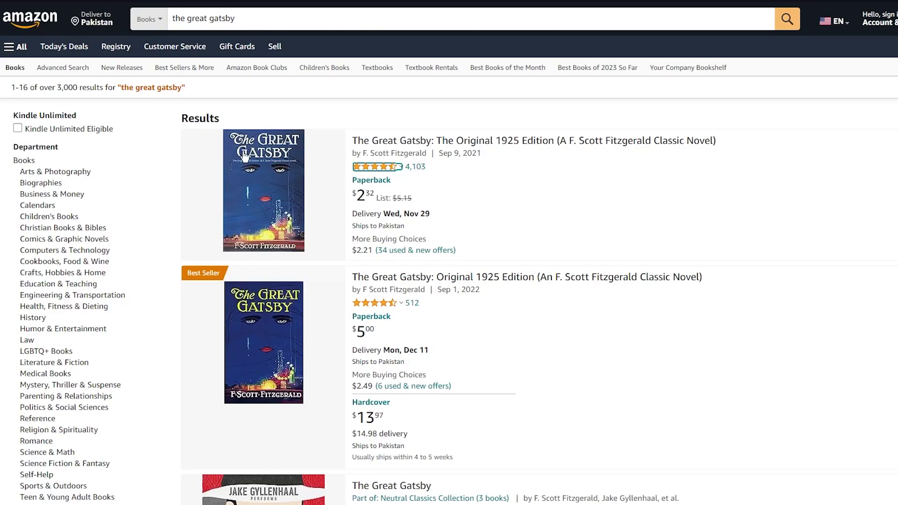
# - Look through the Amazon book results for "the great gatsby", comparing the listed editions and their formats
pyautogui.scroll(-4, 160, 150)
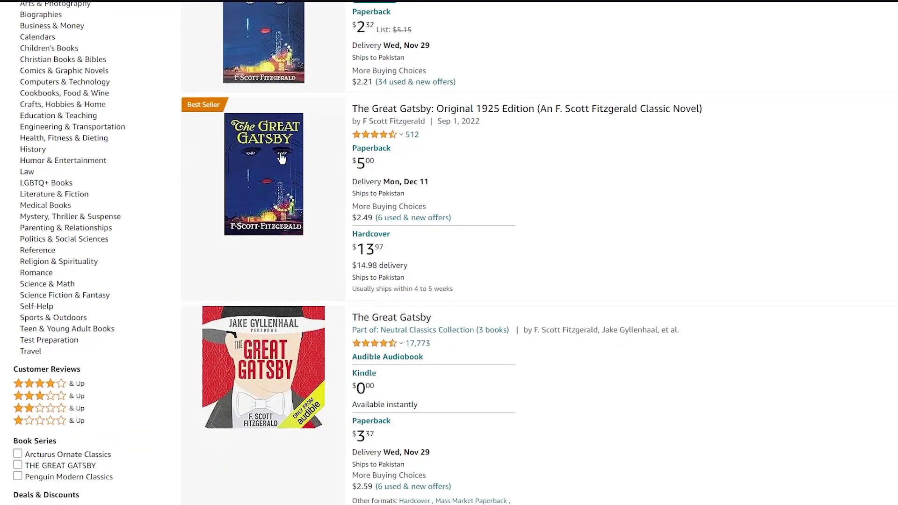
pyautogui.scroll(-6, 374, 98)
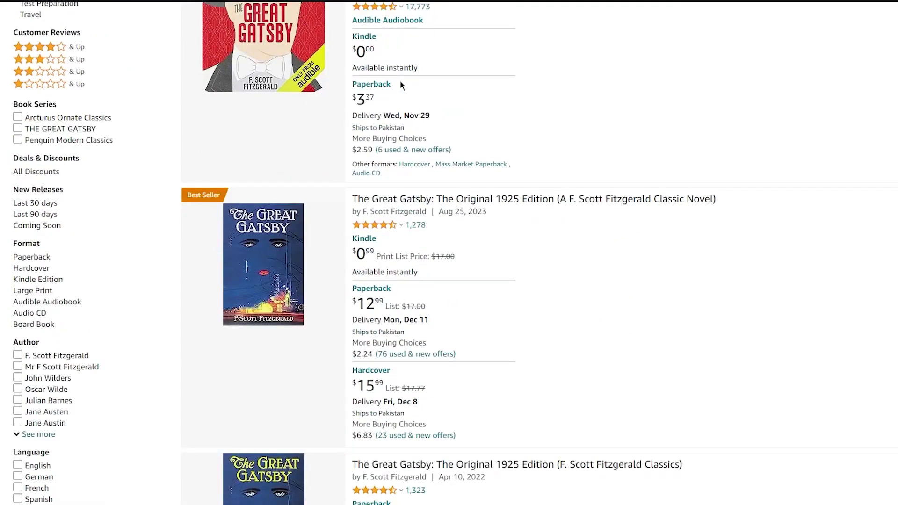
pyautogui.scroll(-4, 401, 85)
pyautogui.scroll(-7, 404, 83)
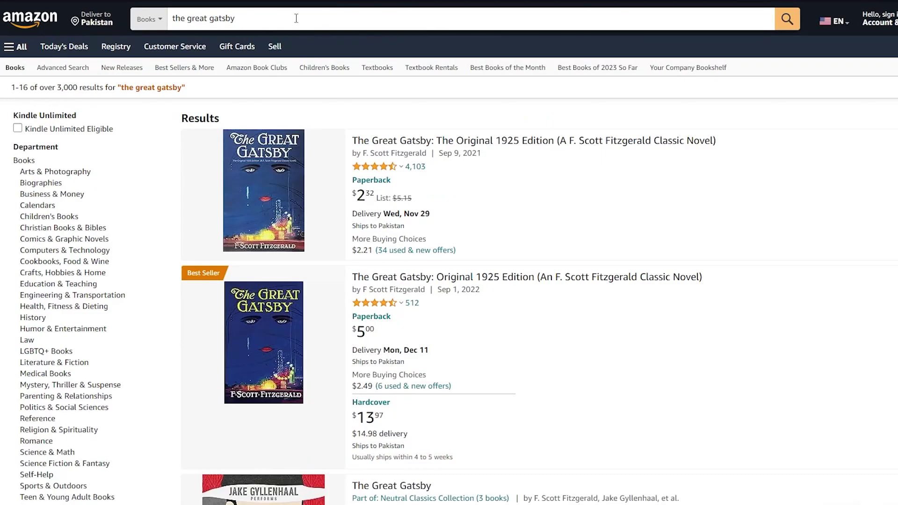
# - Search Amazon's Books department for "kids" and look through the listed children's books
pyautogui.click(240, 18)
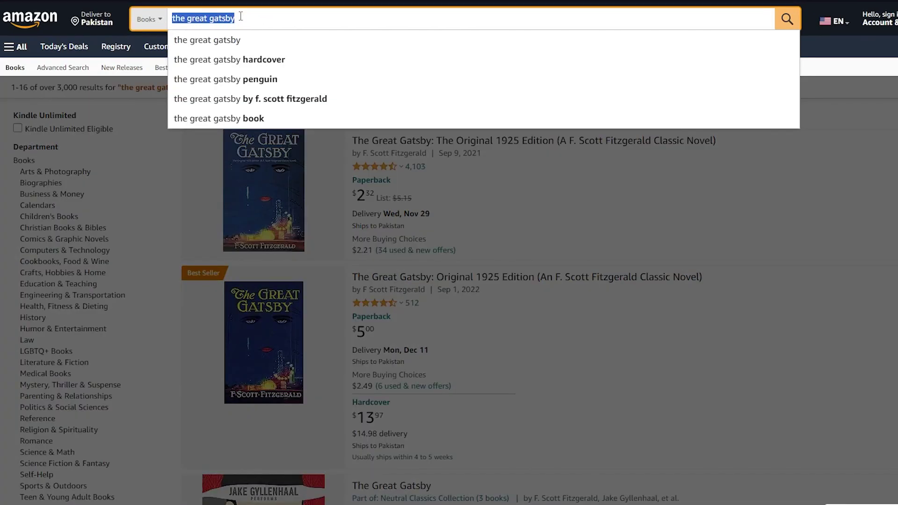
pyautogui.write('kids')
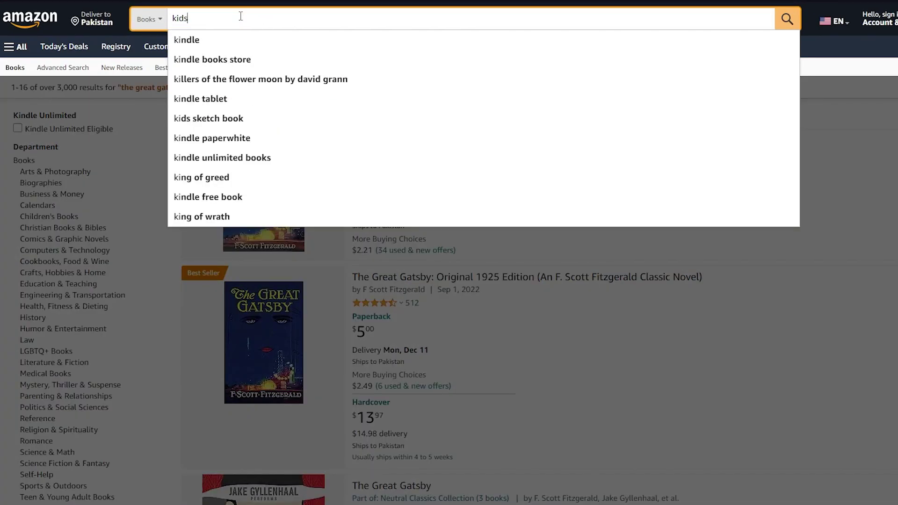
pyautogui.press('Return')
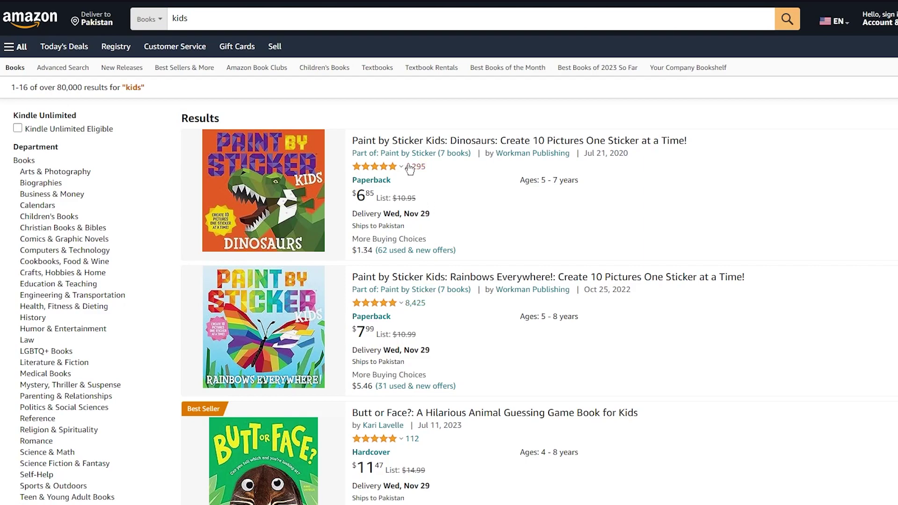
pyautogui.scroll(-12, 410, 170)
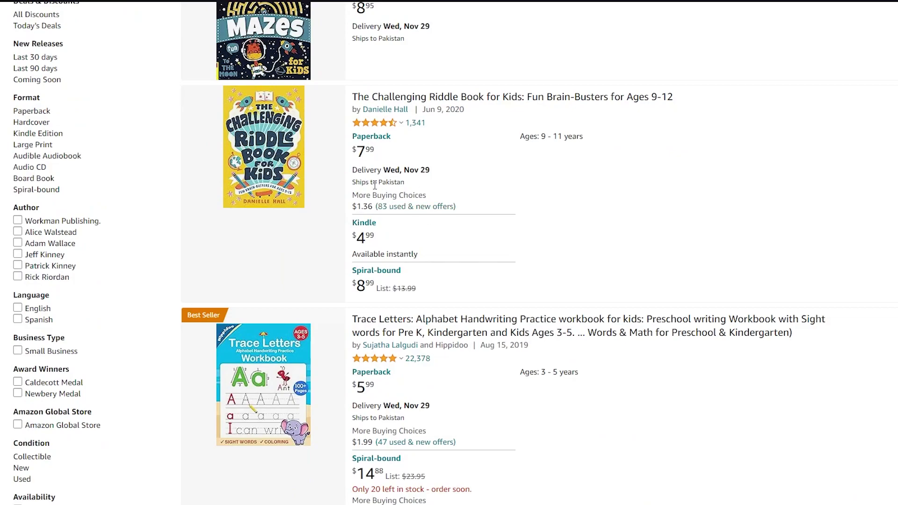
pyautogui.scroll(14, 374, 185)
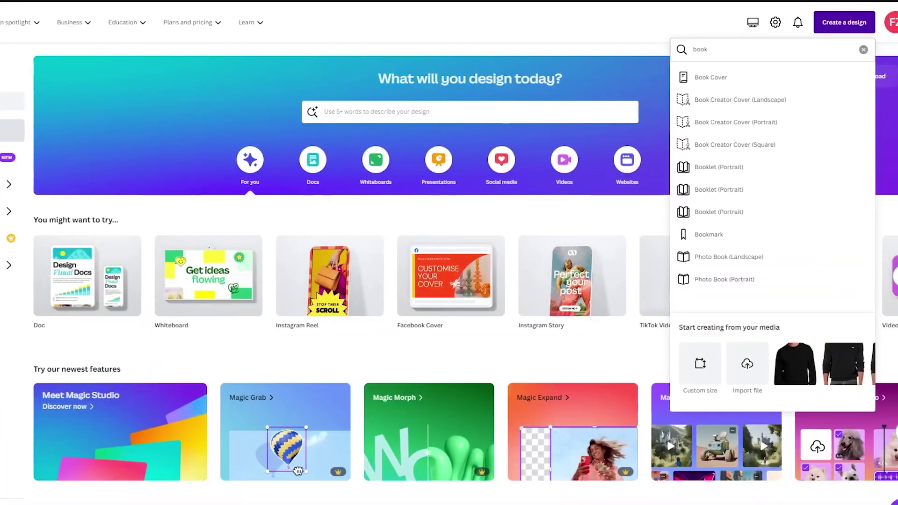
# - Switch to Canva and start a blank small portrait booklet from the design types found for "book"
pyautogui.moveTo(757, 49); pyautogui.dragTo(645, 57)
pyautogui.click(712, 50)
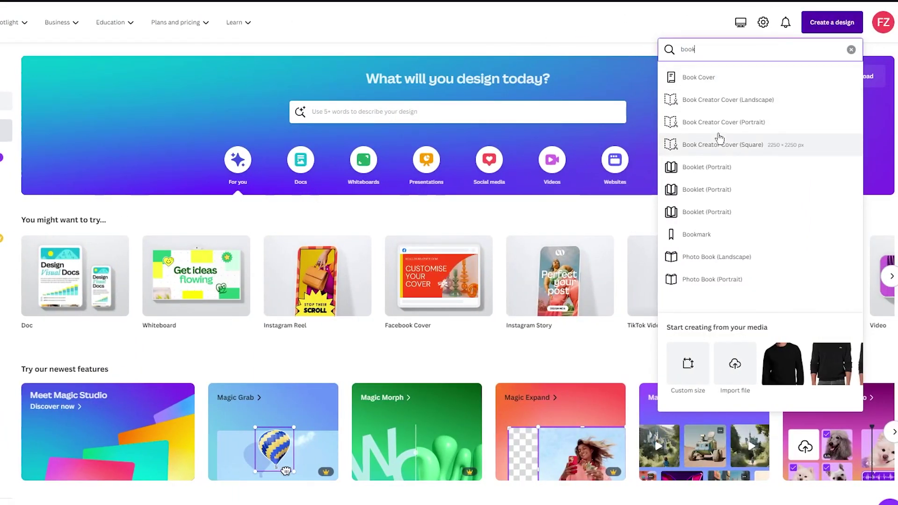
pyautogui.click(771, 170)
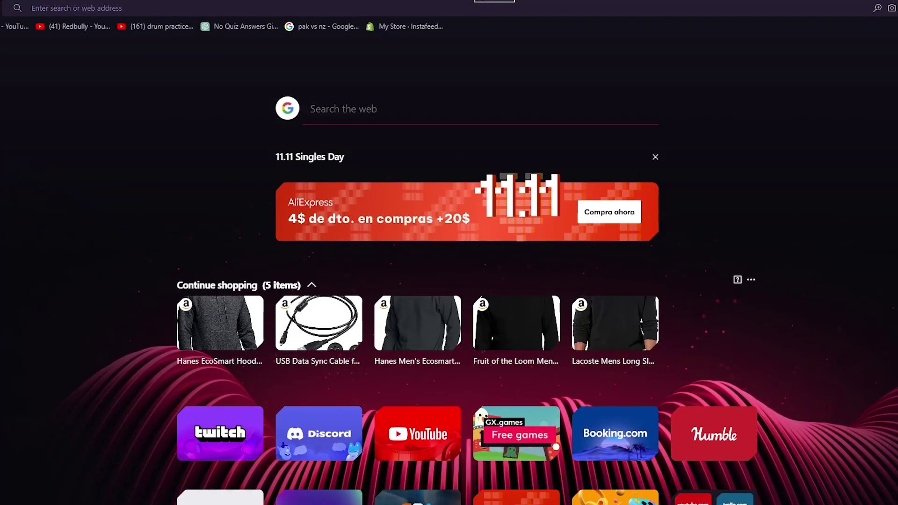
# - Open ChatGPT and ask it to create a children's book about animals with a good title and easy storyline
pyautogui.write('ch')
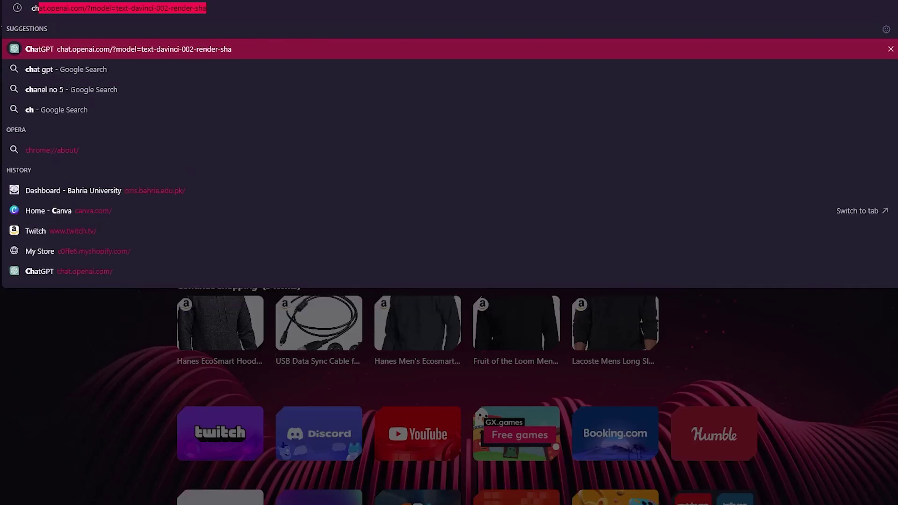
pyautogui.press('Return')
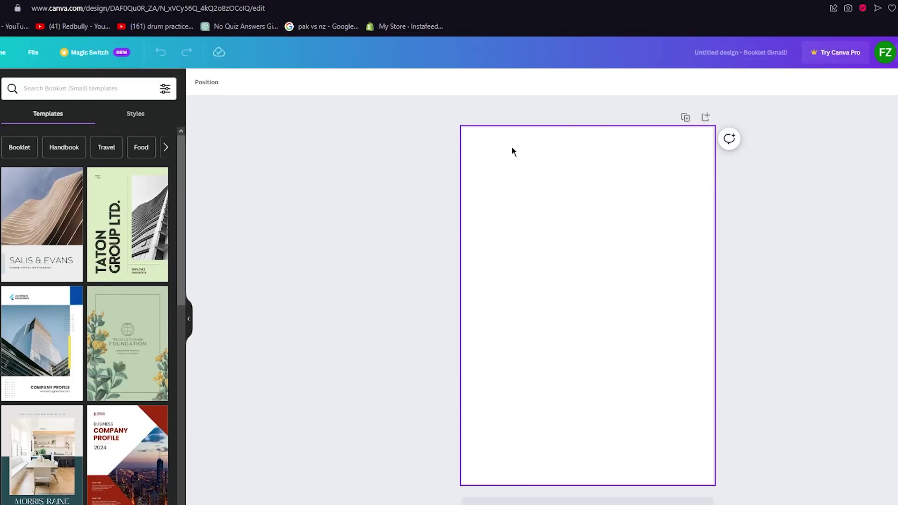
pyautogui.moveTo(416, 185); pyautogui.dragTo(795, 304)
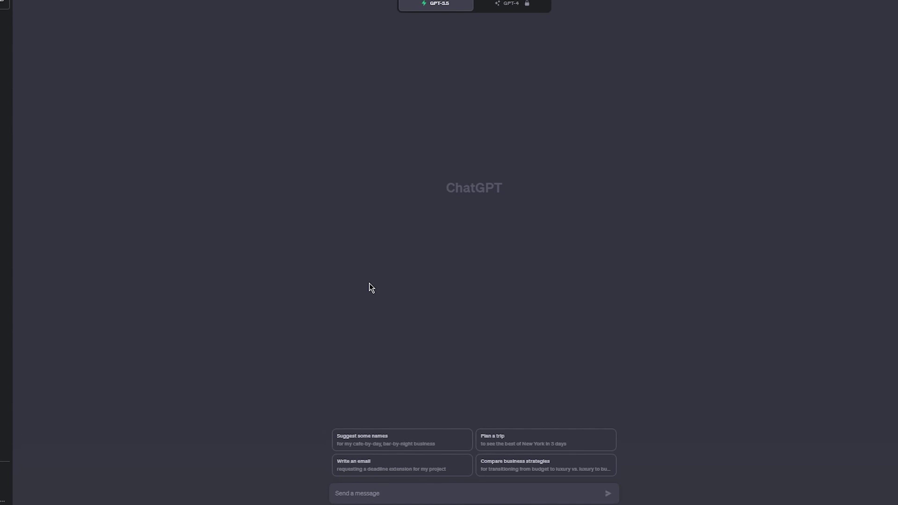
pyautogui.write('create me a childrens bookabout animals with a')
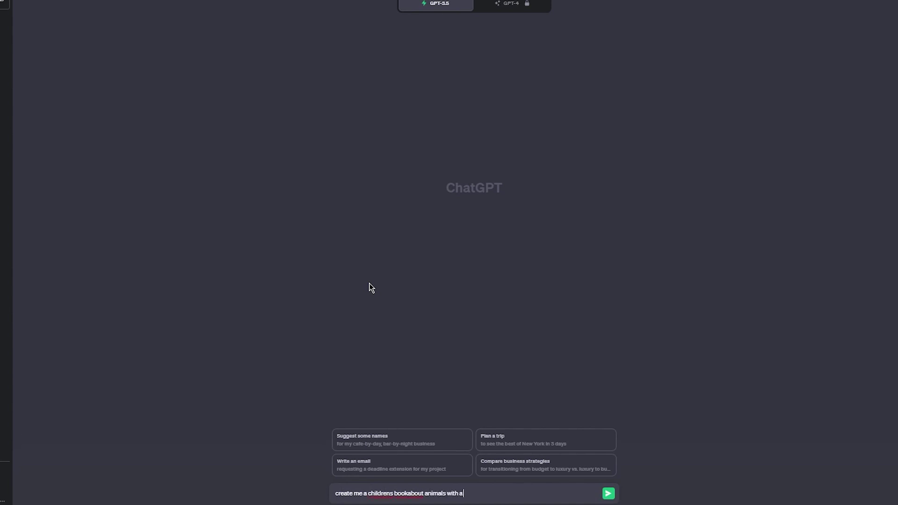
pyautogui.write(' good title and easy storyline')
pyautogui.press('Return')
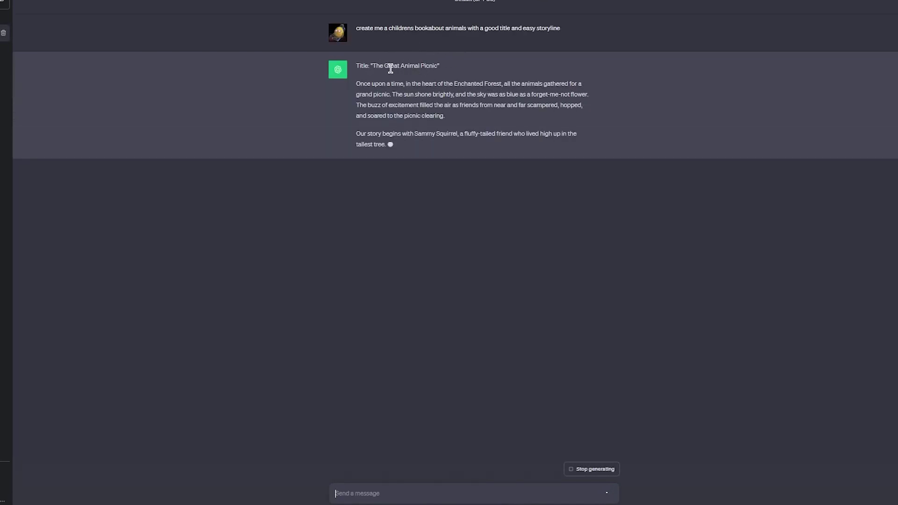
# - Read through the animal story generated by ChatGPT, from the title to the ending
pyautogui.moveTo(356, 84); pyautogui.dragTo(542, 175)
pyautogui.click(537, 175)
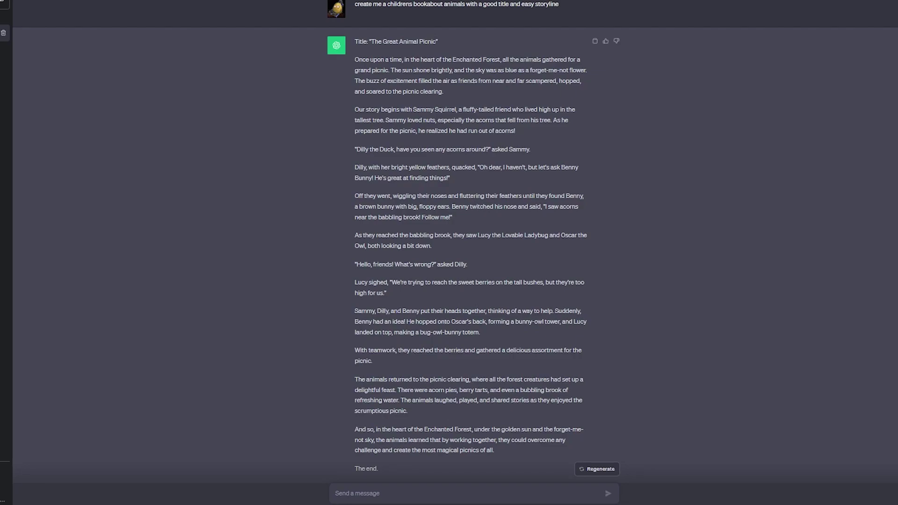
pyautogui.scroll(-1, 553, 246)
pyautogui.scroll(3, 506, 191)
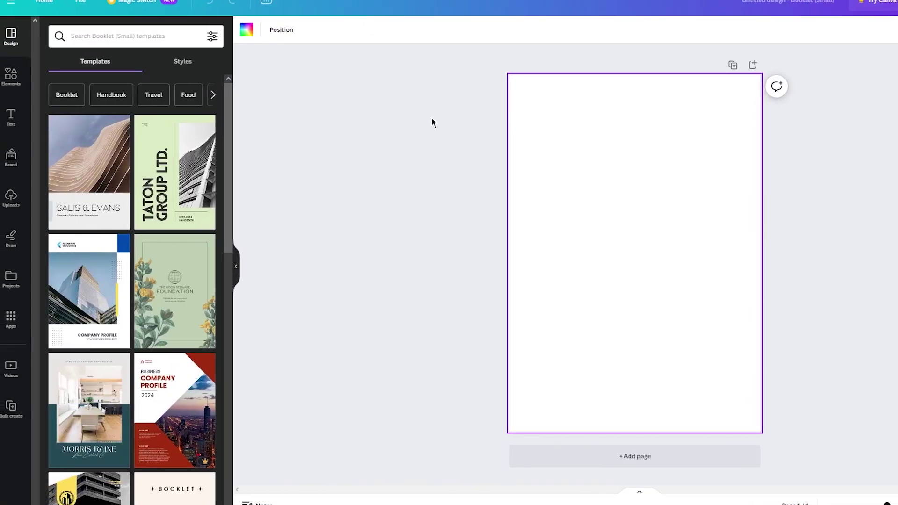
# - Return to the Canva booklet and set the blank page's background to the light orange default solid colour
pyautogui.click(247, 31)
pyautogui.click(141, 313)
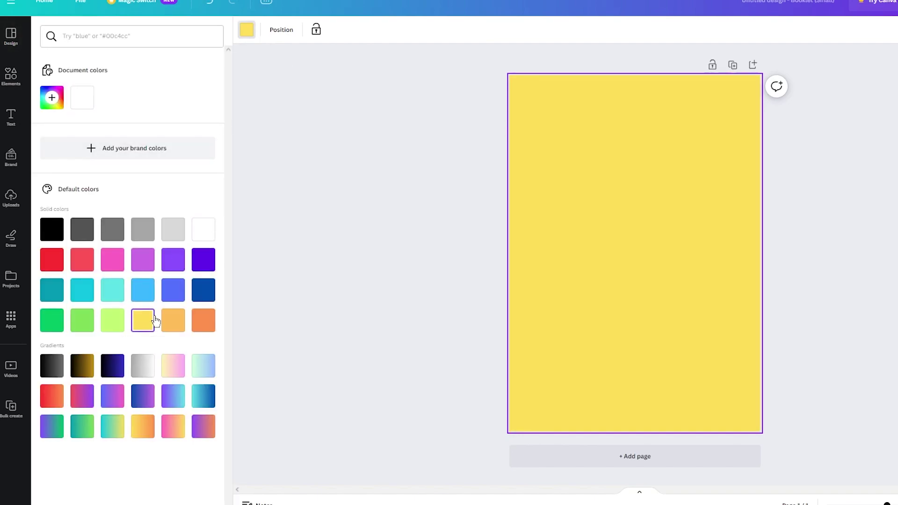
pyautogui.click(173, 318)
pyautogui.click(340, 138)
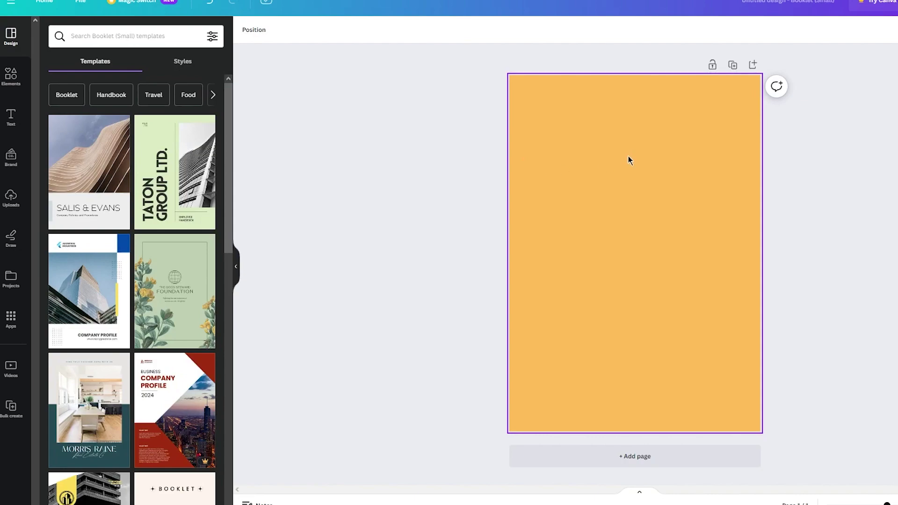
# - Search the elements for "animals", show all matching graphics and place the grey elephant in the centre of the page
pyautogui.click(14, 81)
pyautogui.click(99, 42)
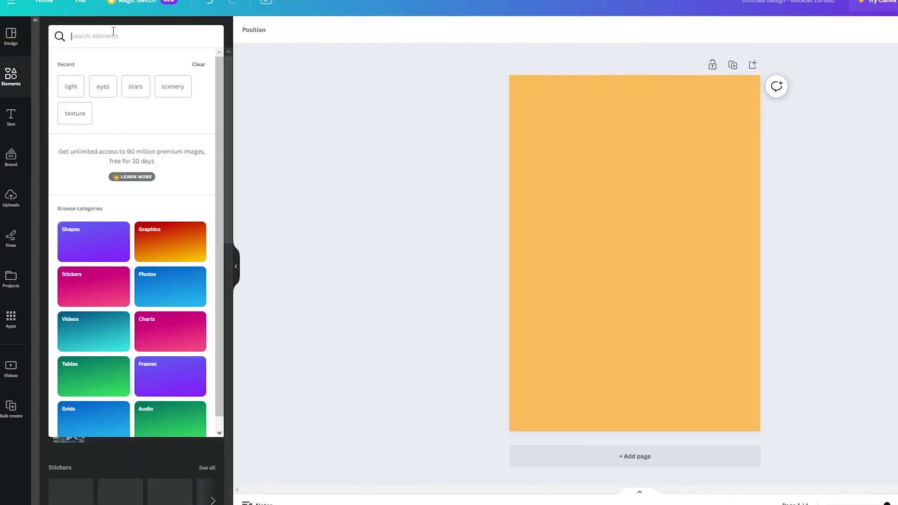
pyautogui.write('animals')
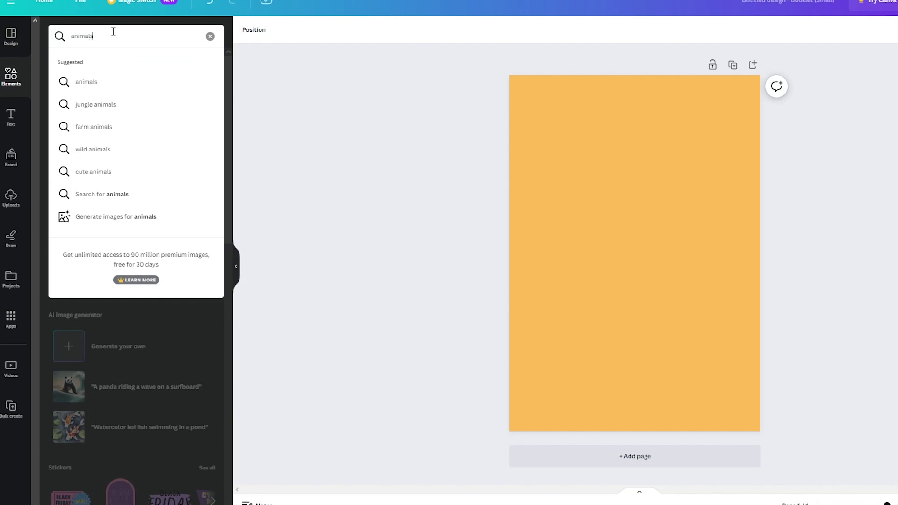
pyautogui.press('Return')
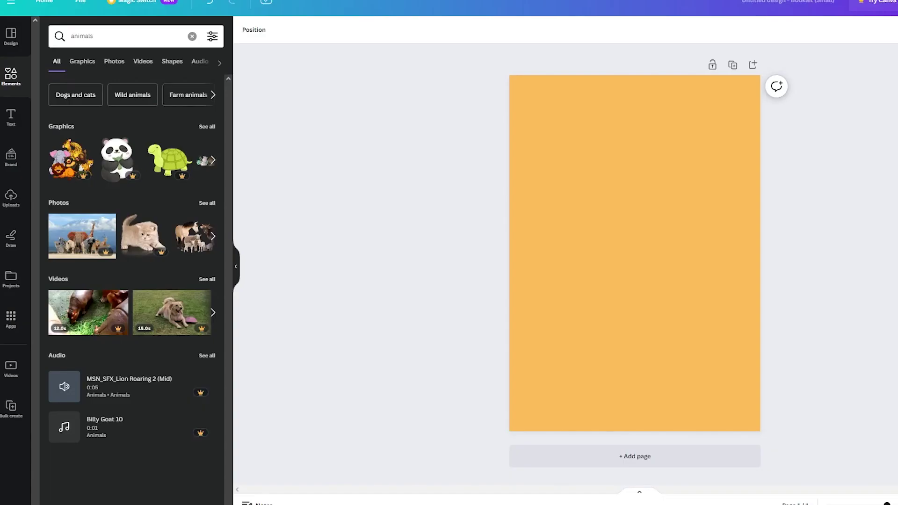
pyautogui.click(207, 126)
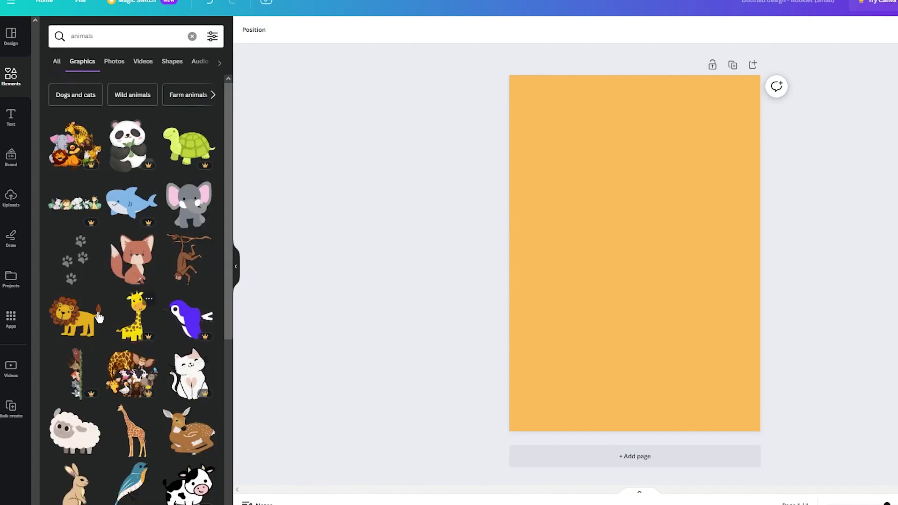
pyautogui.moveTo(189, 205); pyautogui.dragTo(664, 266)
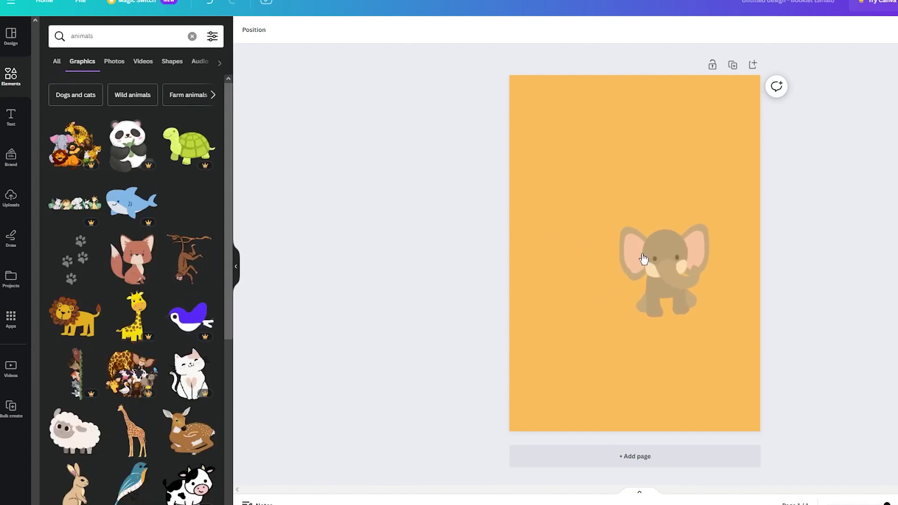
pyautogui.moveTo(711, 244); pyautogui.dragTo(681, 256)
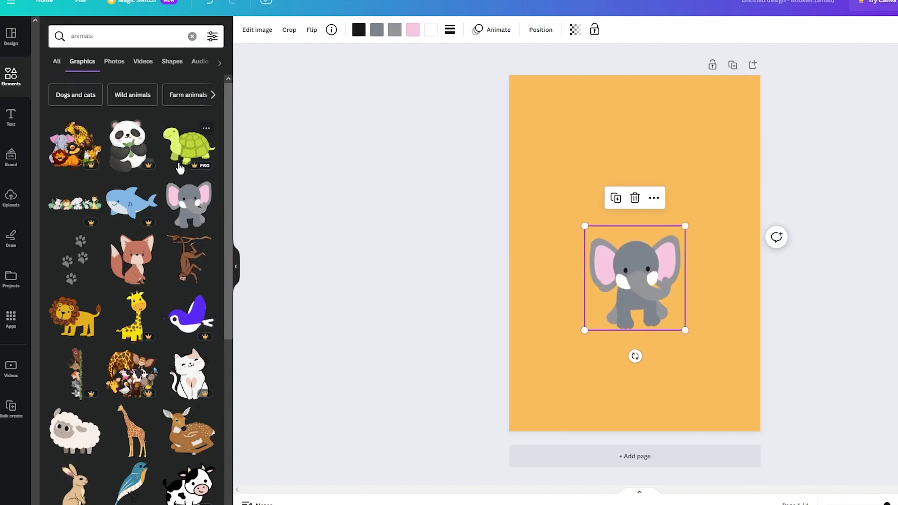
# - Add the sitting fox and the lion graphics in front of the elephant, the fox at its lower left and the lion at its lower right
pyautogui.moveTo(141, 273); pyautogui.dragTo(575, 365)
pyautogui.moveTo(591, 320); pyautogui.dragTo(617, 310)
pyautogui.press('Escape')
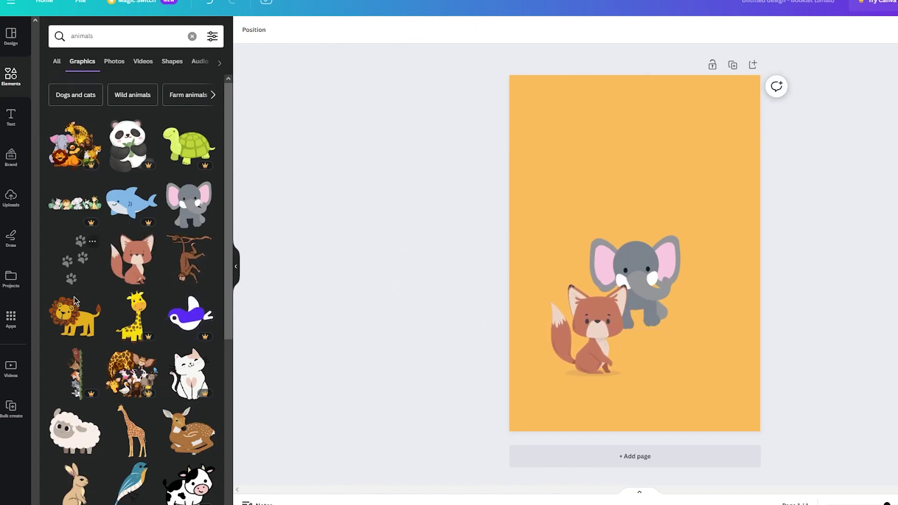
pyautogui.click(98, 320)
pyautogui.moveTo(678, 223); pyautogui.dragTo(708, 317)
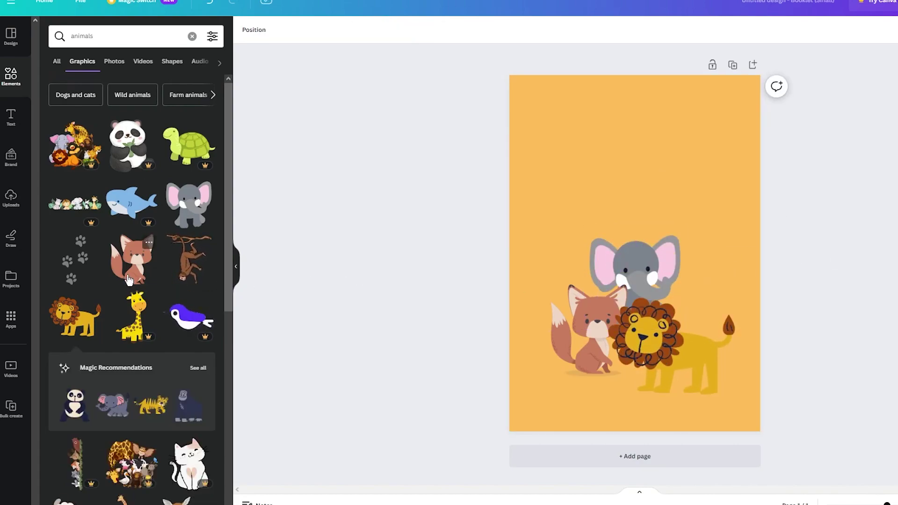
pyautogui.click(188, 258)
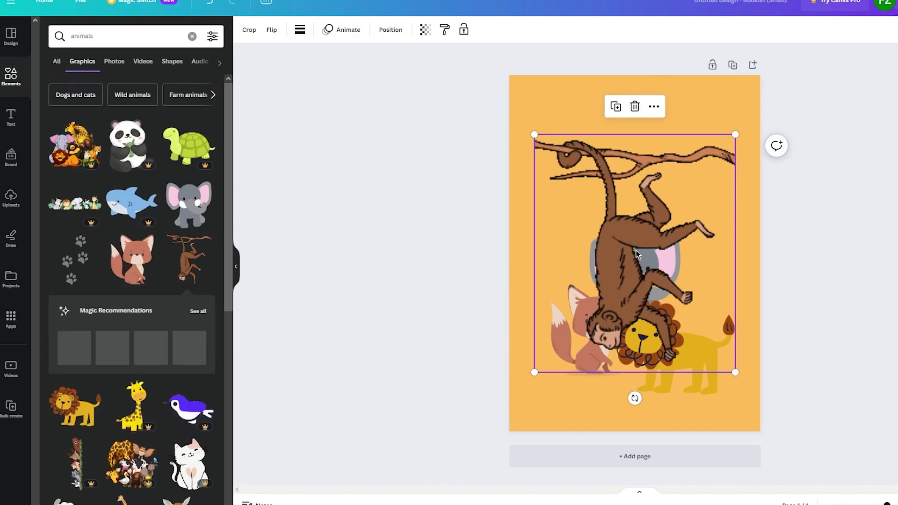
pyautogui.moveTo(737, 134); pyautogui.dragTo(617, 220)
pyautogui.click(609, 213)
pyautogui.click(588, 307)
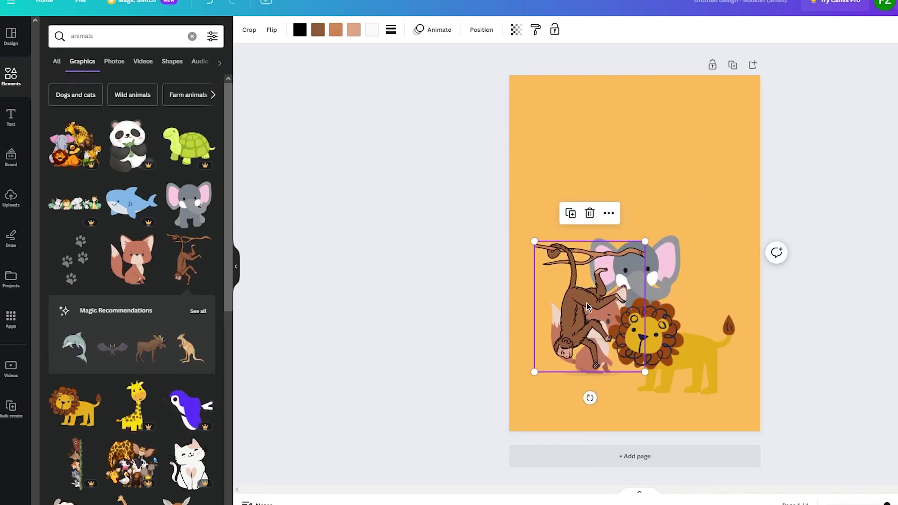
pyautogui.press('Delete')
# - Add the white sheep graphic beside the elephant on its right and move it one layer backward, behind the lion
pyautogui.scroll(-5, 78, 294)
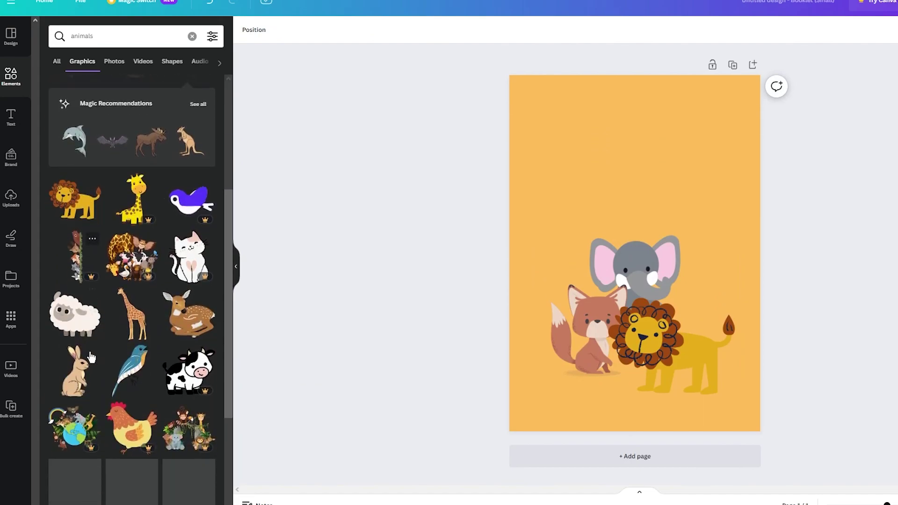
pyautogui.click(77, 294)
pyautogui.moveTo(670, 254); pyautogui.dragTo(732, 306)
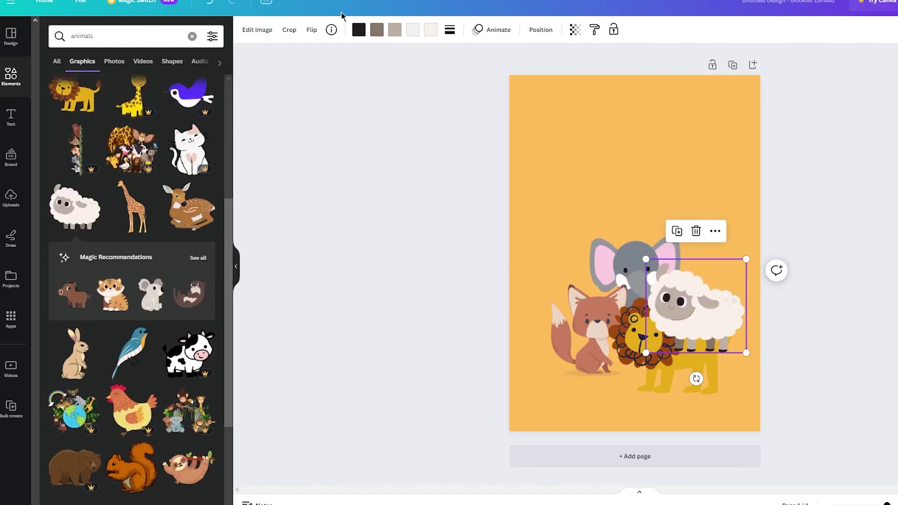
pyautogui.click(547, 30)
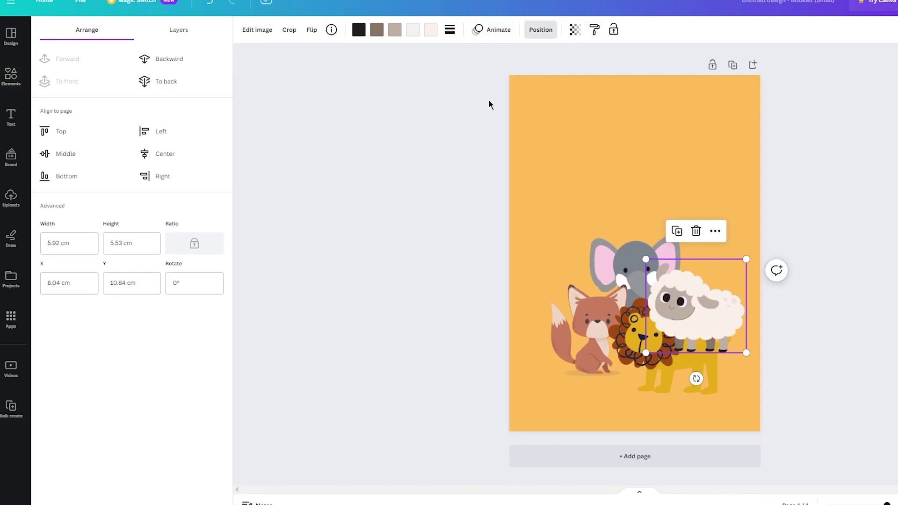
pyautogui.click(171, 65)
pyautogui.click(351, 227)
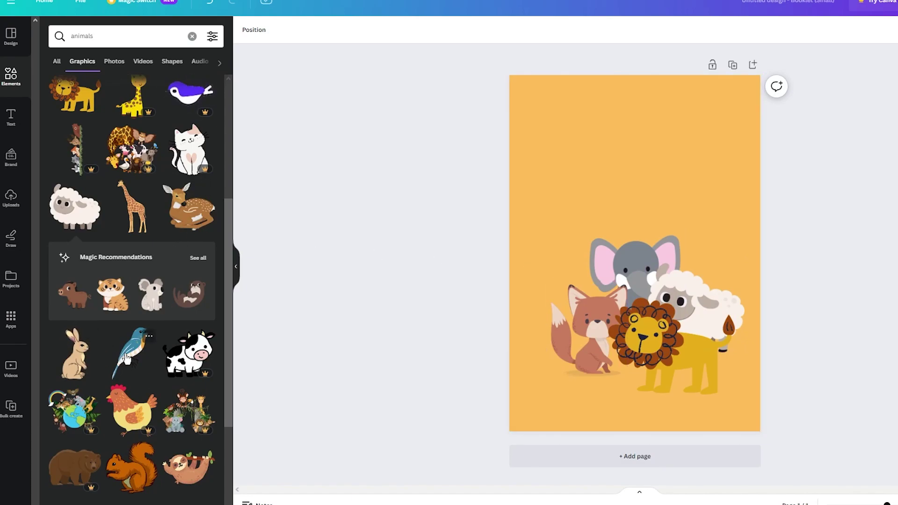
# - Add the green turtle graphic at the elephant's left and move it backward so it sits behind the fox
pyautogui.scroll(-3, 127, 358)
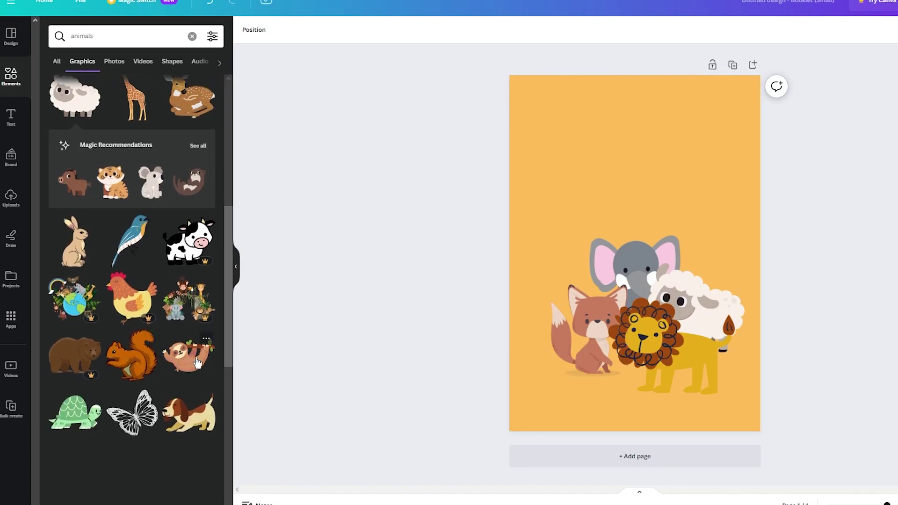
pyautogui.click(75, 411)
pyautogui.moveTo(626, 258); pyautogui.dragTo(570, 282)
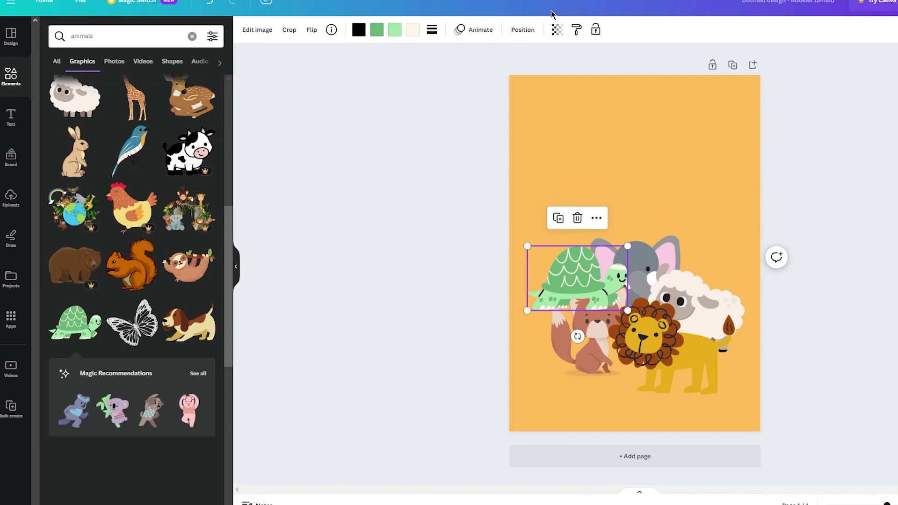
pyautogui.click(524, 30)
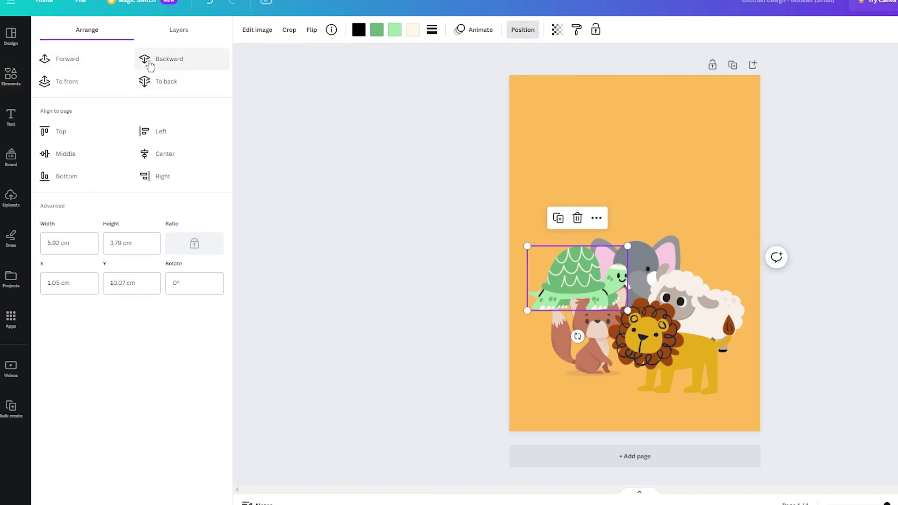
pyautogui.click(216, 178)
pyautogui.click(61, 131)
pyautogui.moveTo(704, 118); pyautogui.dragTo(562, 302)
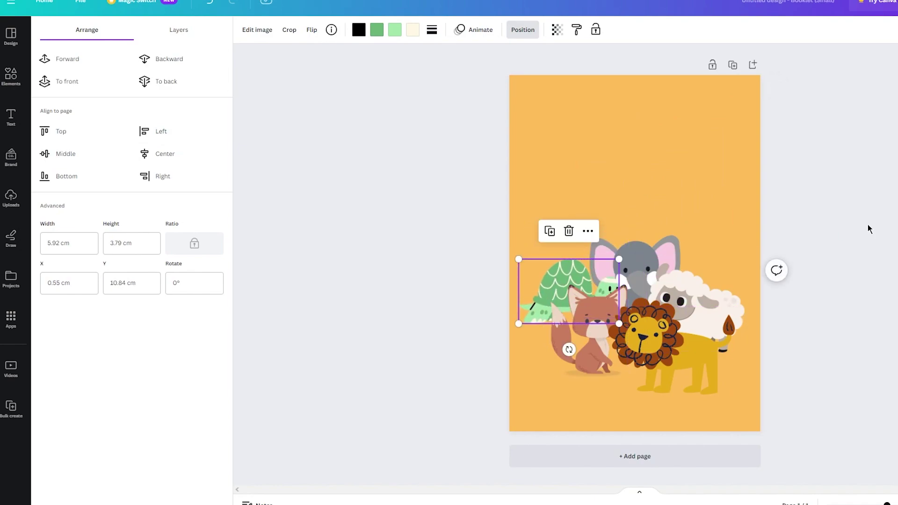
pyautogui.click(868, 227)
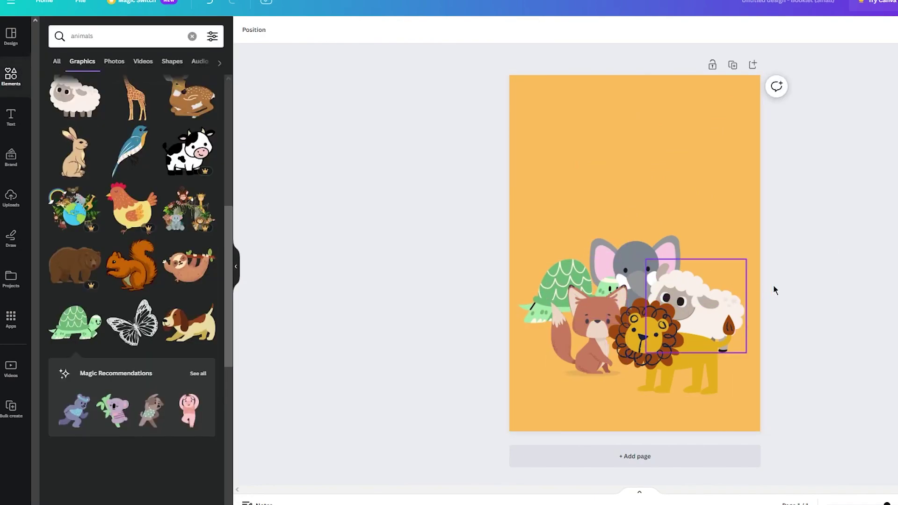
# - Add a heading above the animals on the cover page reading "The Great Animal Picnic"
pyautogui.click(11, 116)
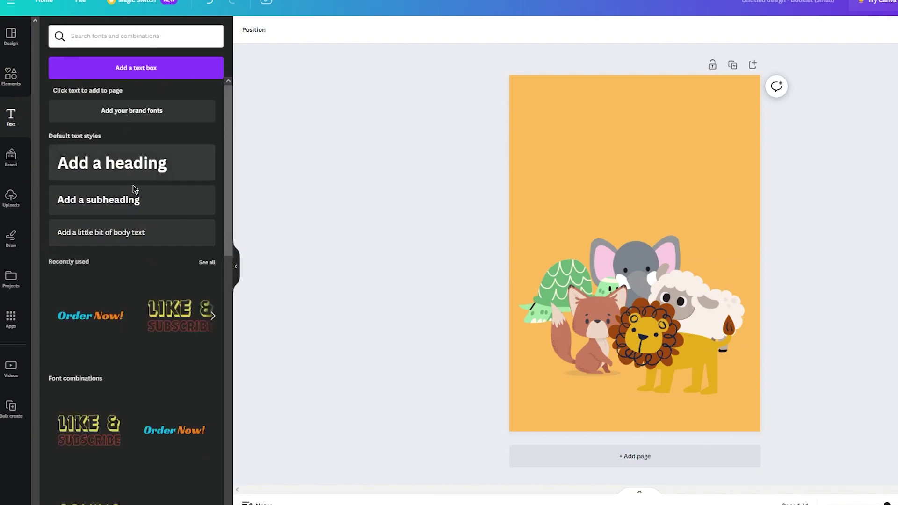
pyautogui.click(146, 155)
pyautogui.moveTo(644, 256); pyautogui.dragTo(644, 138)
pyautogui.doubleClick(660, 140)
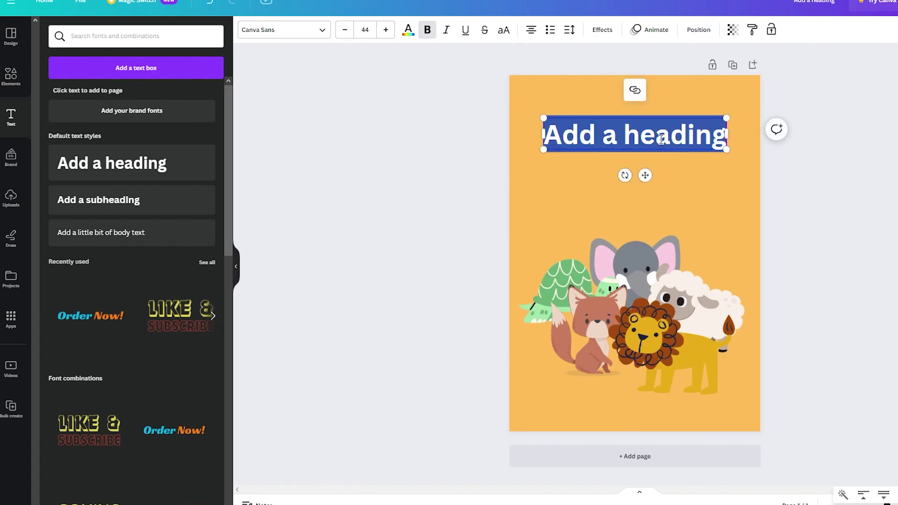
pyautogui.write('Th')
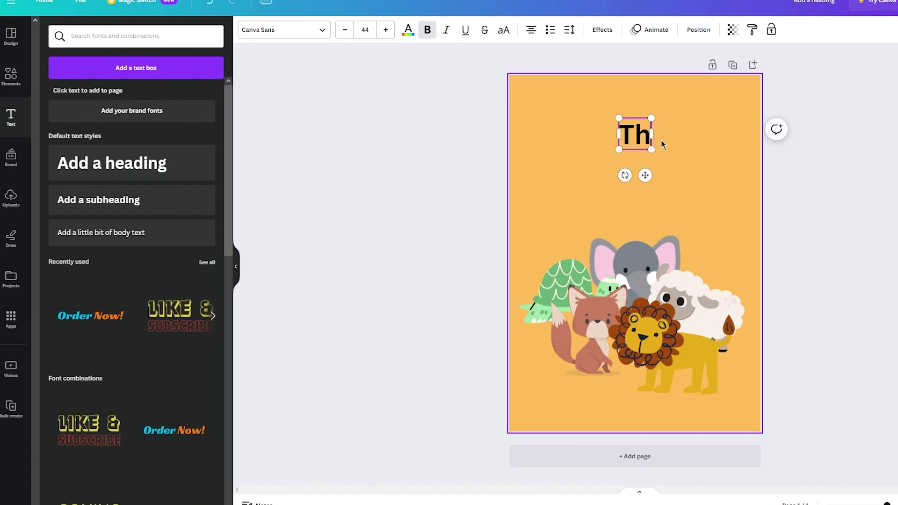
pyautogui.write('e great Animal Picnic')
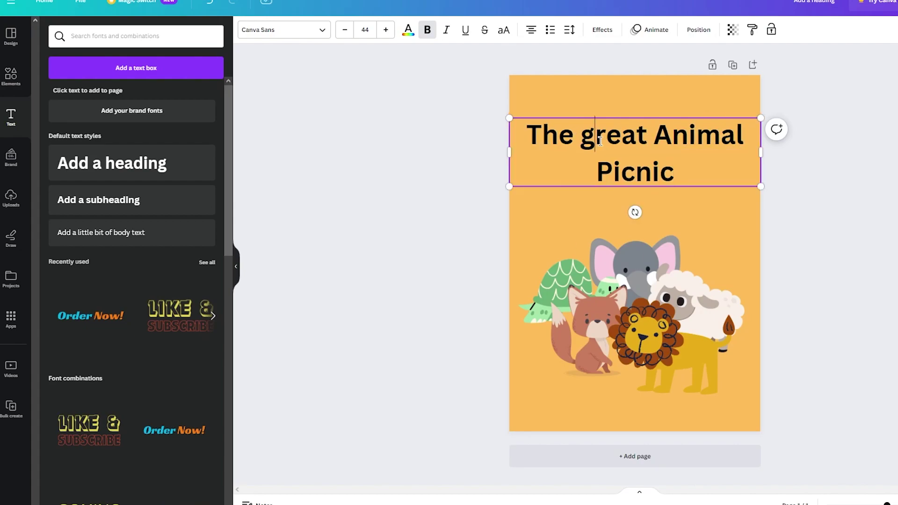
pyautogui.press('BackSpace')
pyautogui.write('G')
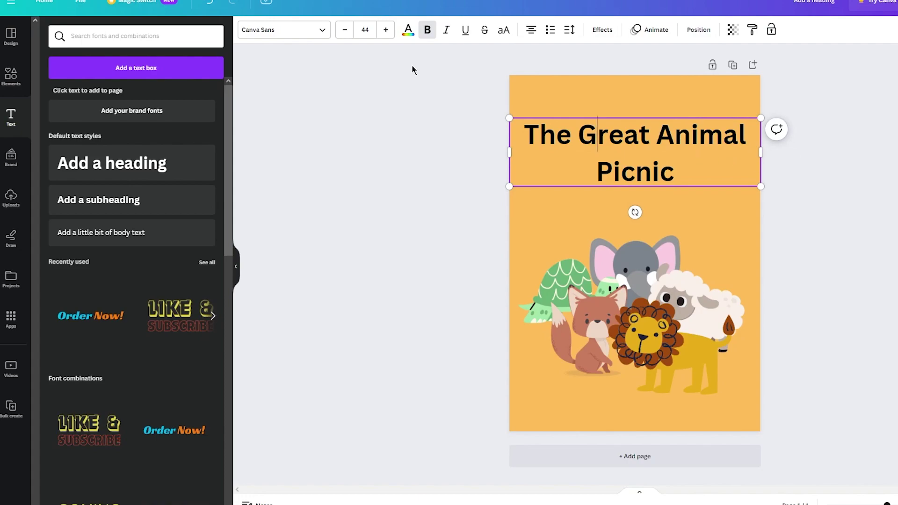
# - Change the text colour of the whole cover title to white
pyautogui.click(411, 32)
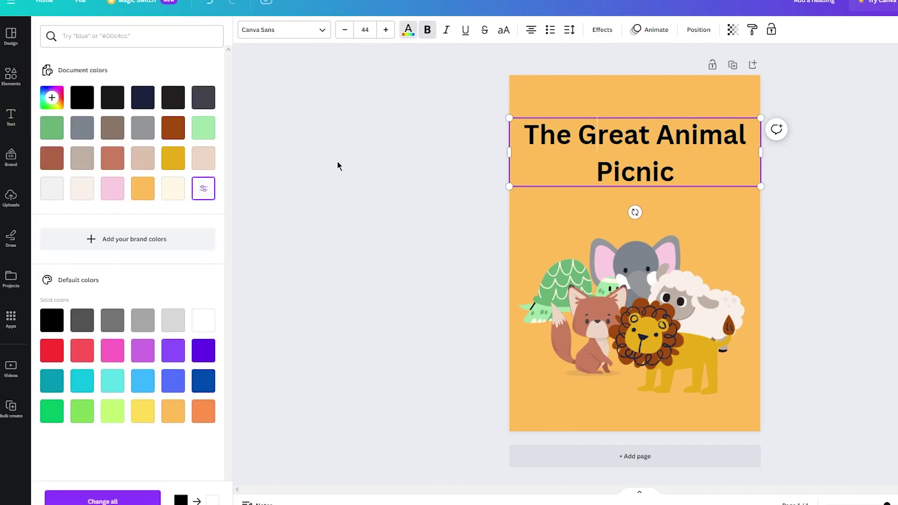
pyautogui.click(700, 182)
pyautogui.doubleClick(700, 182)
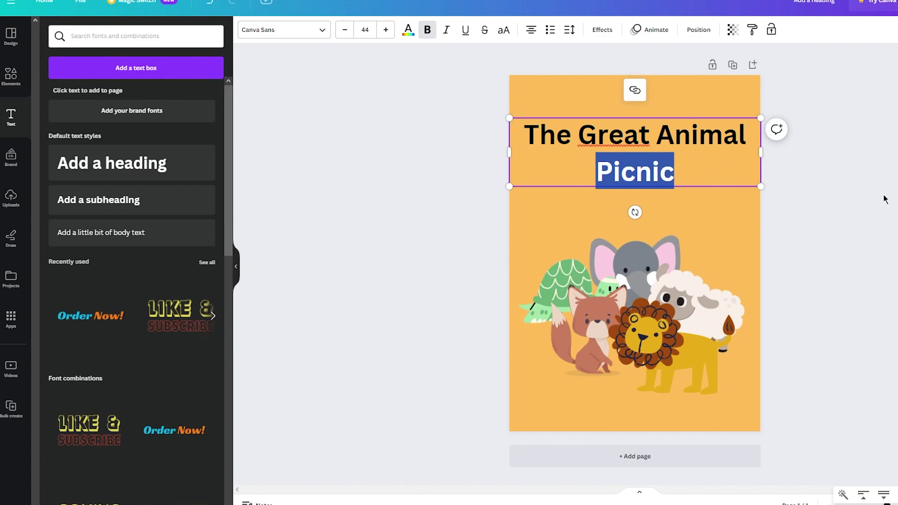
pyautogui.click(682, 167)
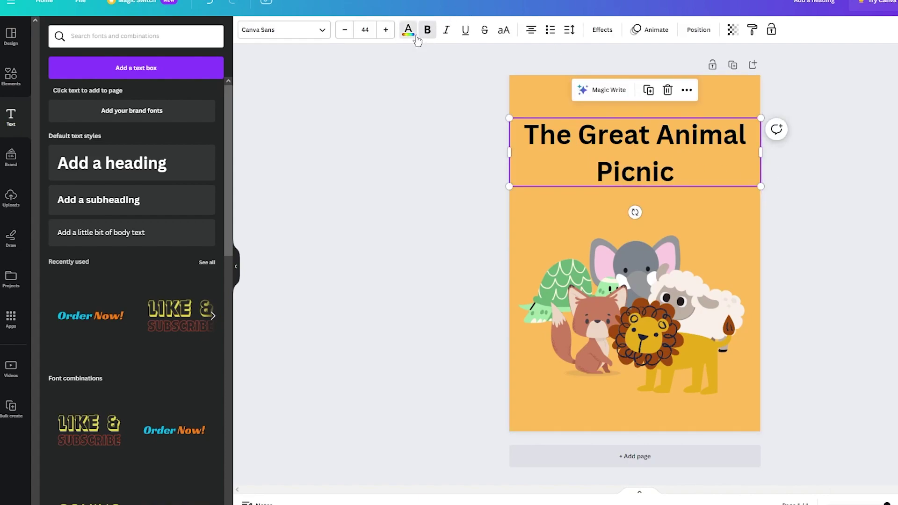
pyautogui.click(408, 30)
pyautogui.click(205, 198)
pyautogui.click(399, 117)
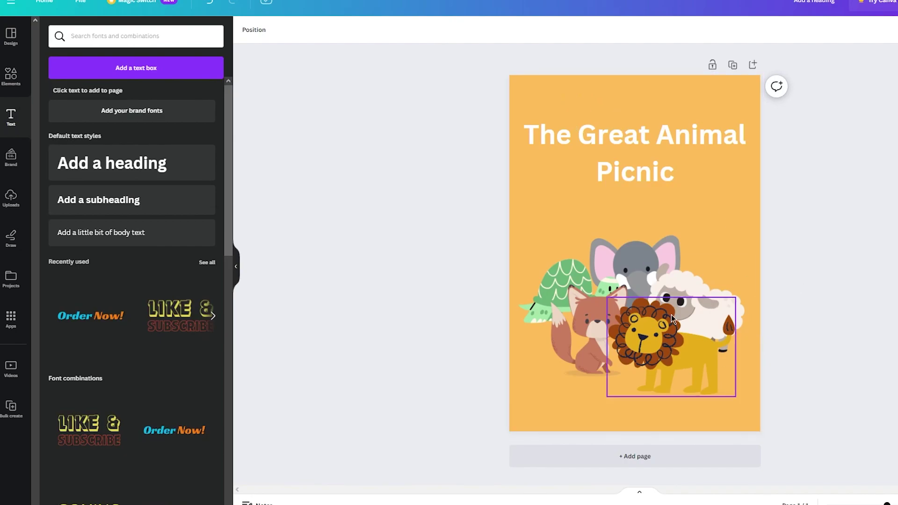
# - Add a second page to the booklet, and copy the story's opening "Once upon a time" paragraph from ChatGPT
pyautogui.click(641, 461)
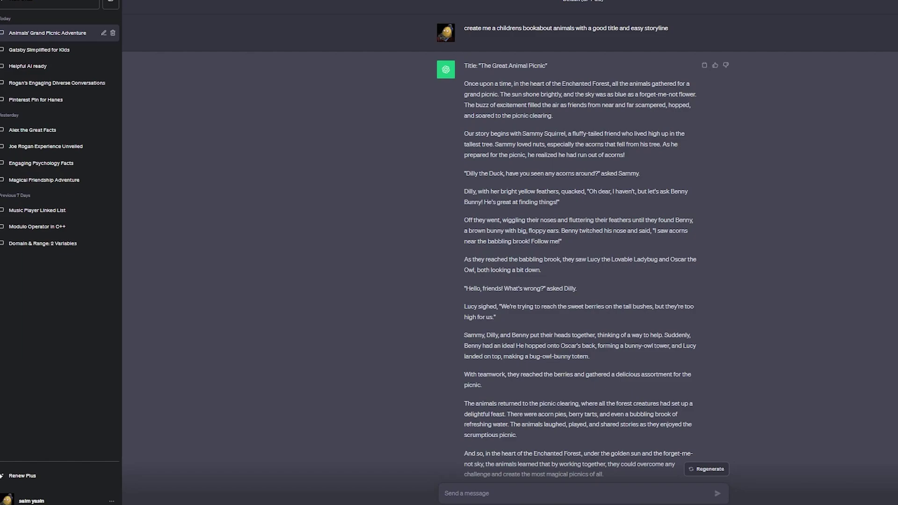
pyautogui.moveTo(467, 83); pyautogui.dragTo(597, 115)
pyautogui.click(460, 89)
pyautogui.moveTo(458, 83); pyautogui.dragTo(550, 115)
pyautogui.hotkey('ctrl', 'c')
pyautogui.rightClick(550, 111)
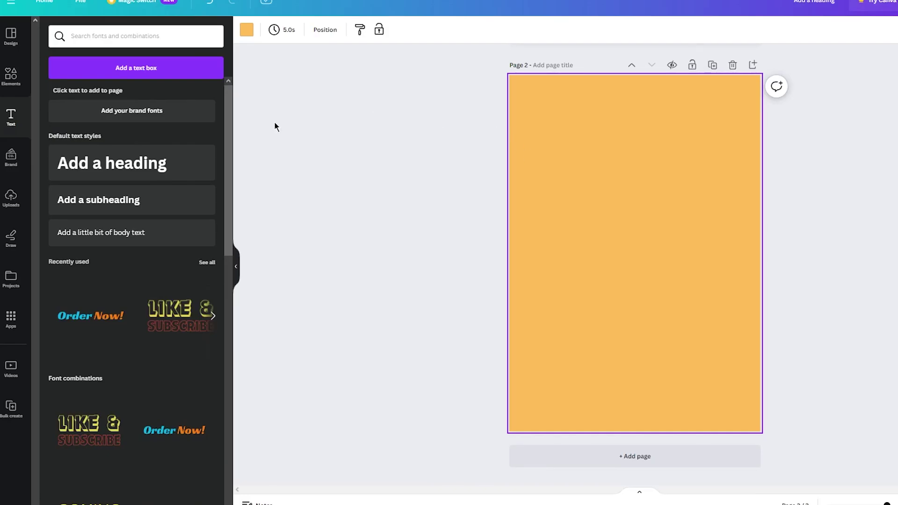
# - Back in Canva, add a subheading near the top of page 2 and replace its text with the copied paragraph
pyautogui.click(124, 200)
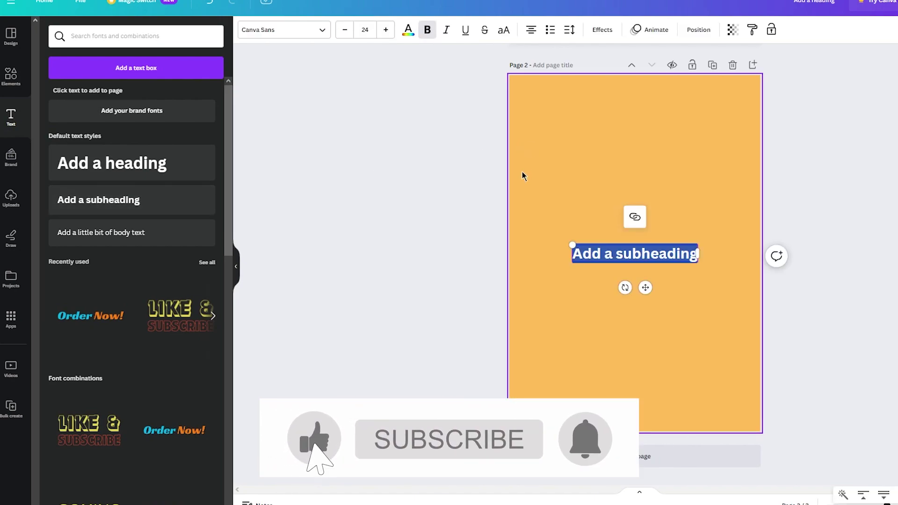
pyautogui.moveTo(645, 287); pyautogui.dragTo(645, 149)
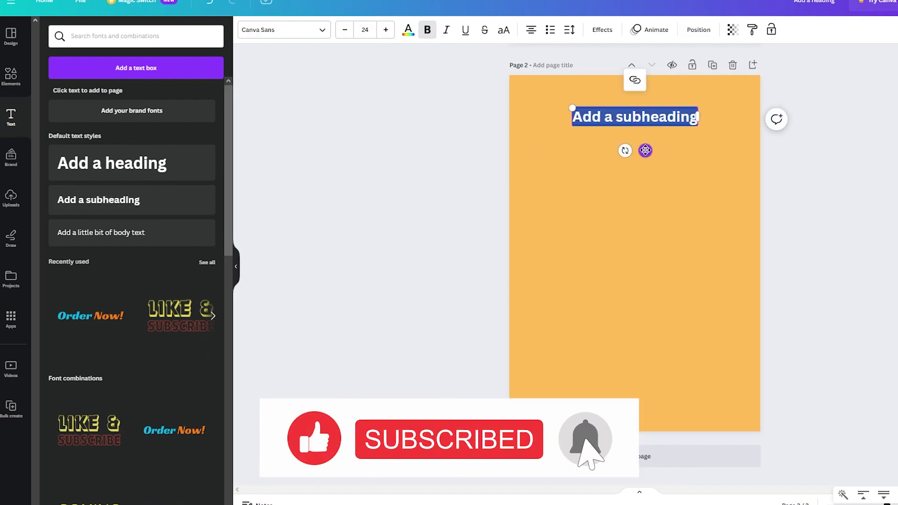
pyautogui.hotkey('ctrl', 'v')
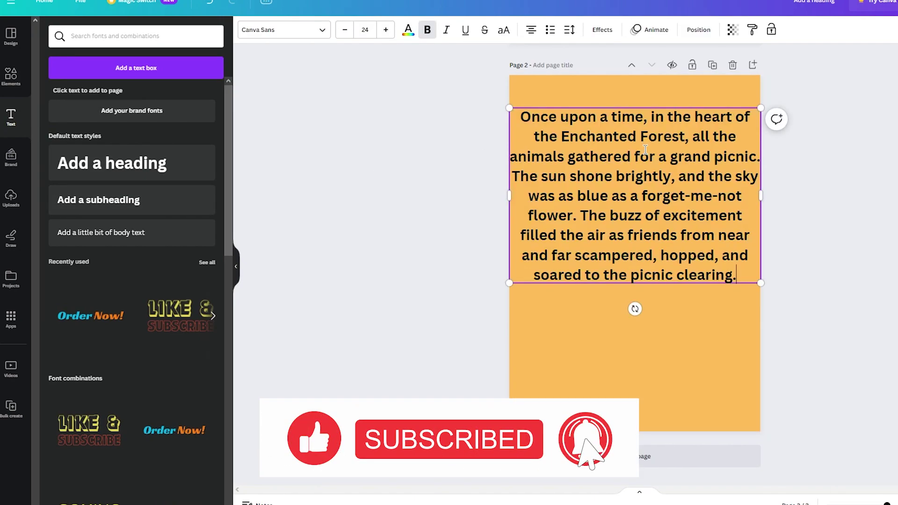
# - Set the page 2 story text to size 32 and move it up so it is centred vertically on the page
pyautogui.click(386, 29)
pyautogui.click(386, 30)
pyautogui.click(386, 30)
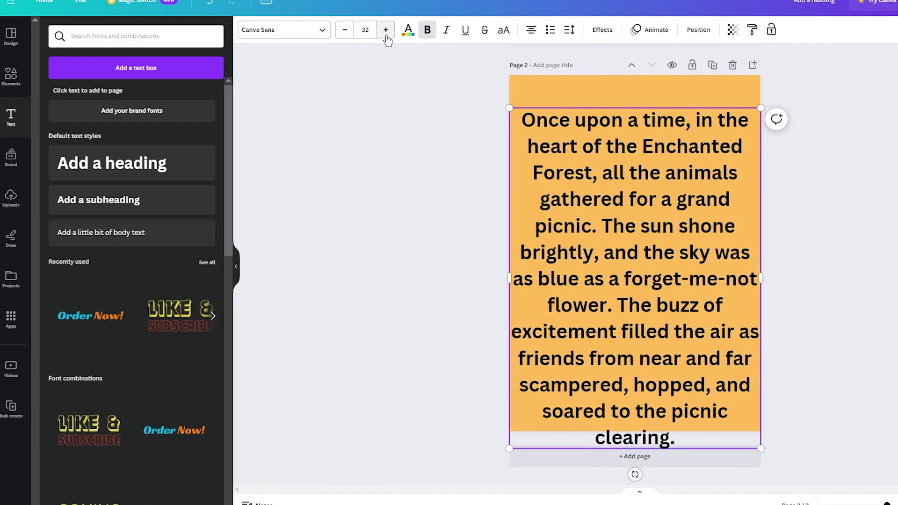
pyautogui.moveTo(659, 226); pyautogui.dragTo(653, 201)
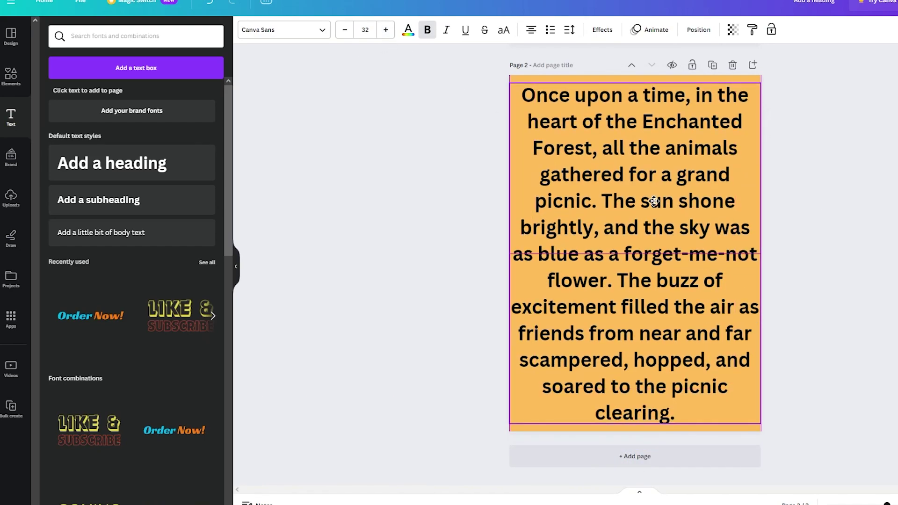
pyautogui.click(843, 195)
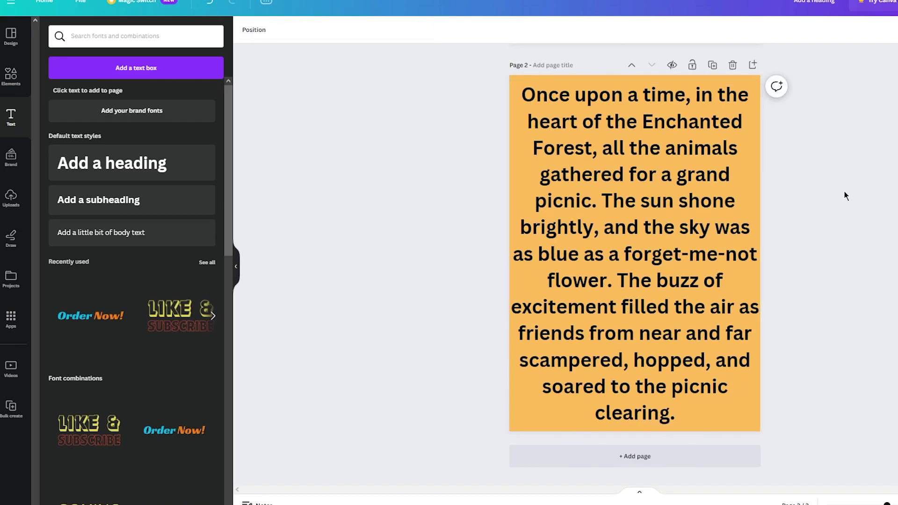
# - Justify the story paragraph on page 2
pyautogui.click(604, 90)
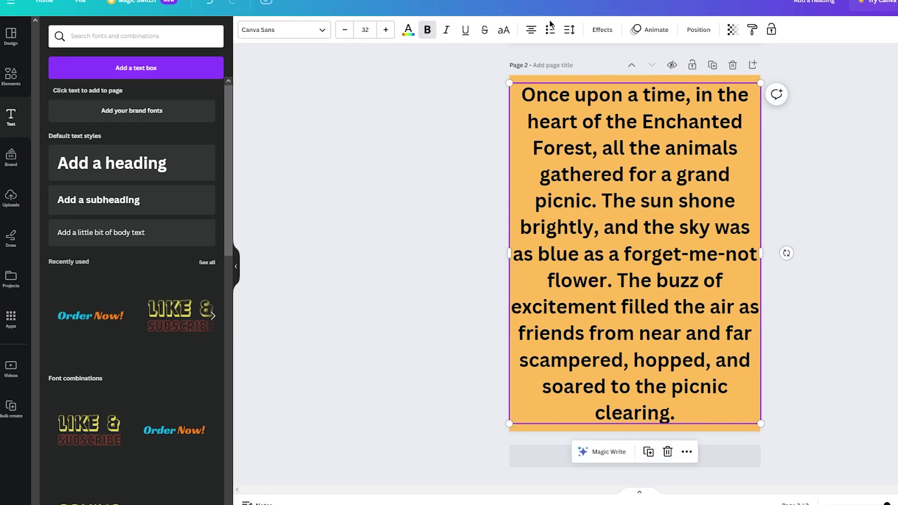
pyautogui.click(536, 31)
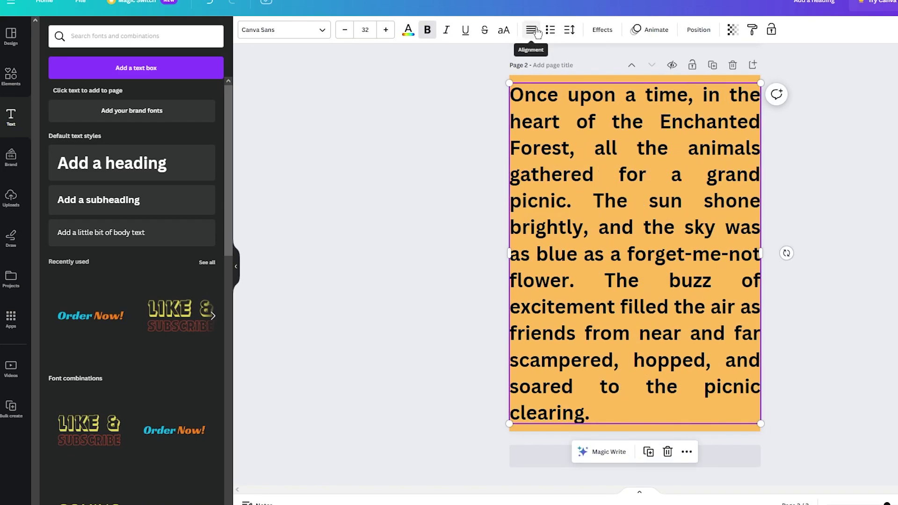
pyautogui.click(536, 30)
pyautogui.click(536, 31)
pyautogui.click(535, 31)
pyautogui.click(536, 31)
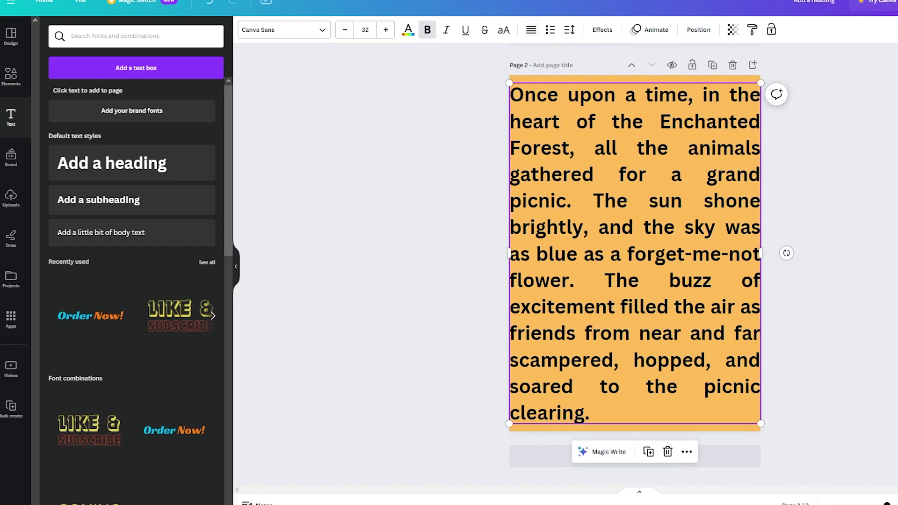
pyautogui.click(890, 185)
# - Add a third page, and copy the ChatGPT story passage from "Our story begins" through "He's great at finding things!"
pyautogui.click(597, 463)
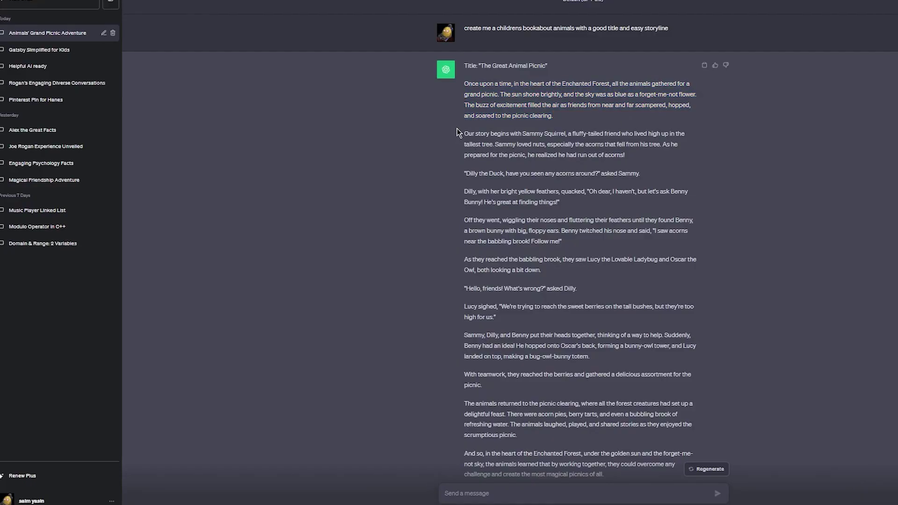
pyautogui.moveTo(457, 133); pyautogui.dragTo(632, 200)
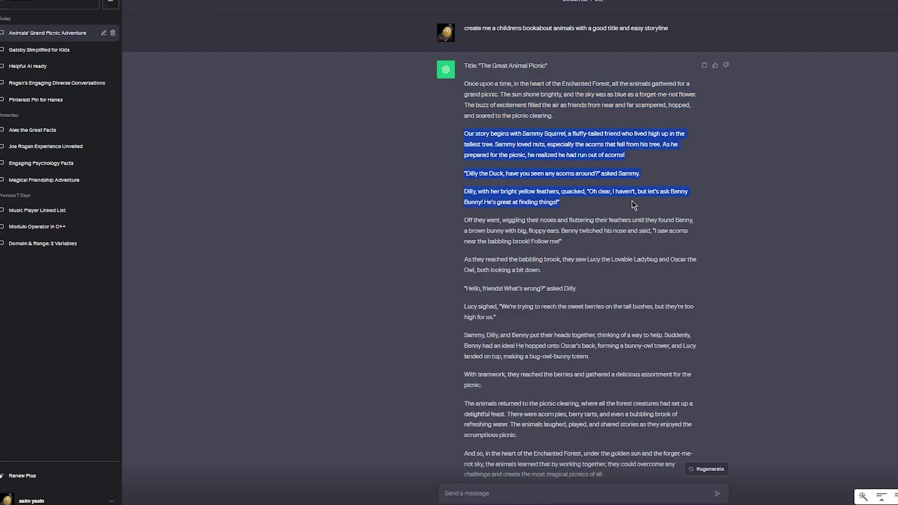
pyautogui.rightClick(547, 131)
pyautogui.click(607, 181)
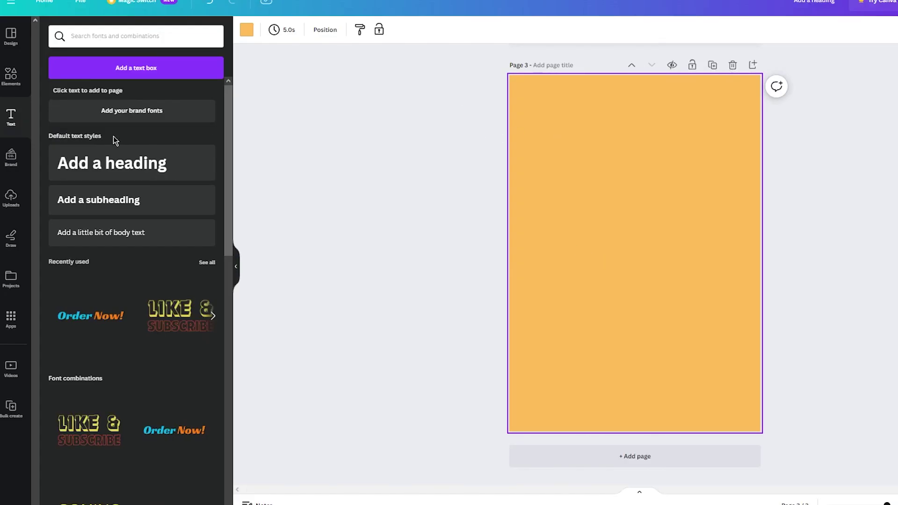
# - Back in Canva, add a subheading on page 3, replace its text with the copied passage and move it to the page's top
pyautogui.click(170, 203)
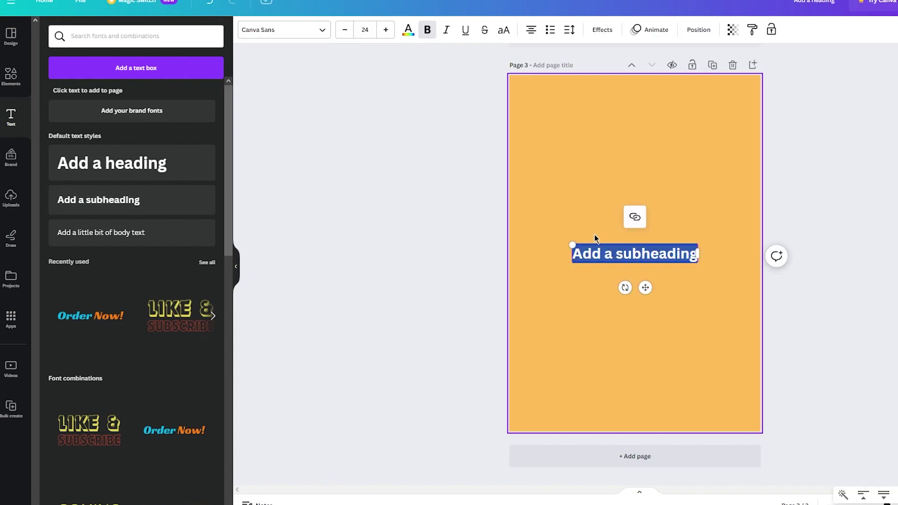
pyautogui.hotkey('ctrl', 'v')
pyautogui.moveTo(674, 299); pyautogui.dragTo(674, 156)
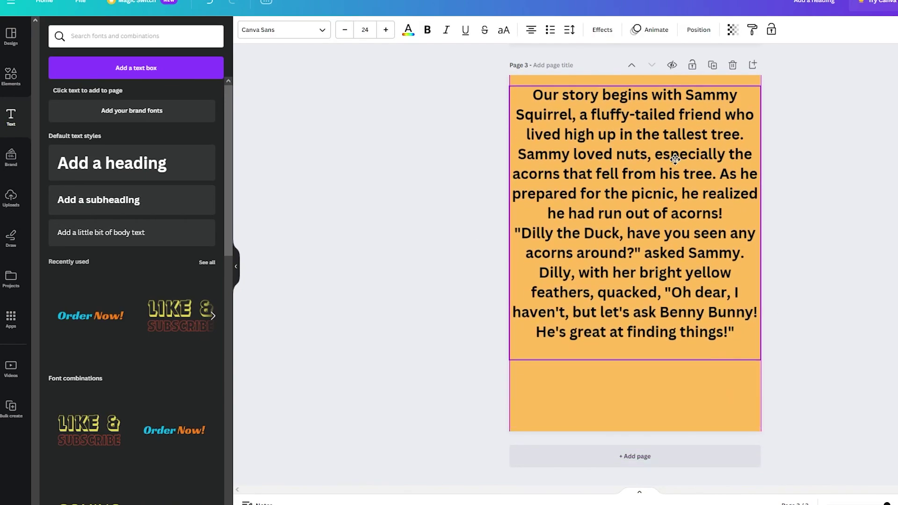
# - Set the page 3 story text to size 26 and justify it
pyautogui.click(386, 30)
pyautogui.click(386, 29)
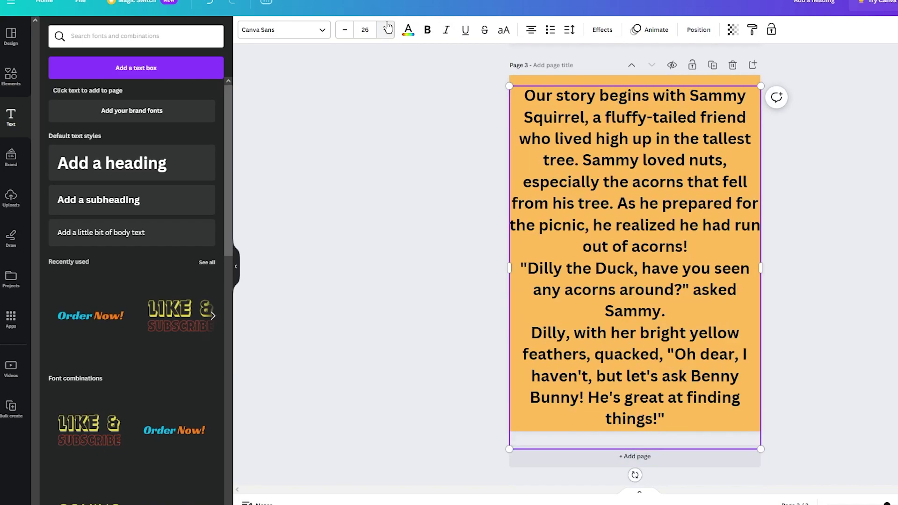
pyautogui.click(531, 31)
pyautogui.click(831, 196)
# - Add a fourth page after page 3 and review the booklet's pages from the cover down
pyautogui.scroll(8, 679, 192)
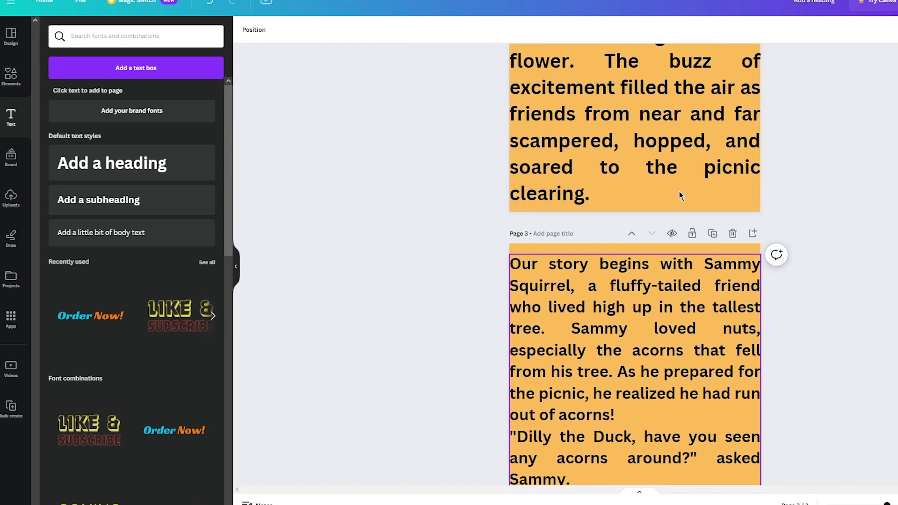
pyautogui.scroll(-7, 679, 192)
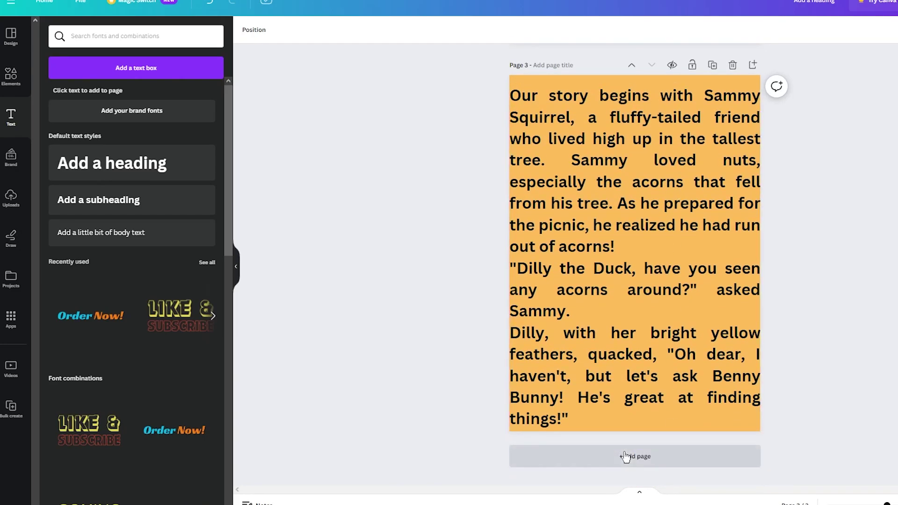
pyautogui.click(638, 457)
pyautogui.scroll(15, 599, 178)
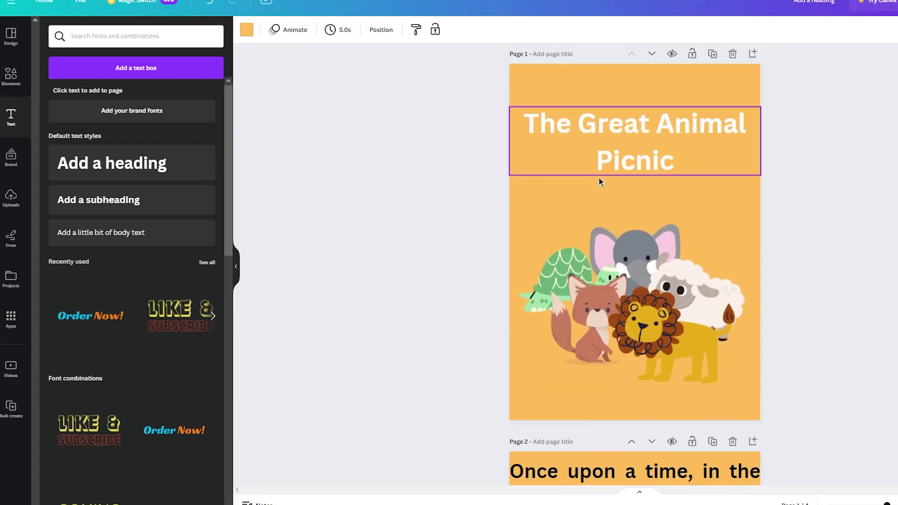
pyautogui.scroll(-10, 840, 230)
pyautogui.scroll(-10, 840, 230)
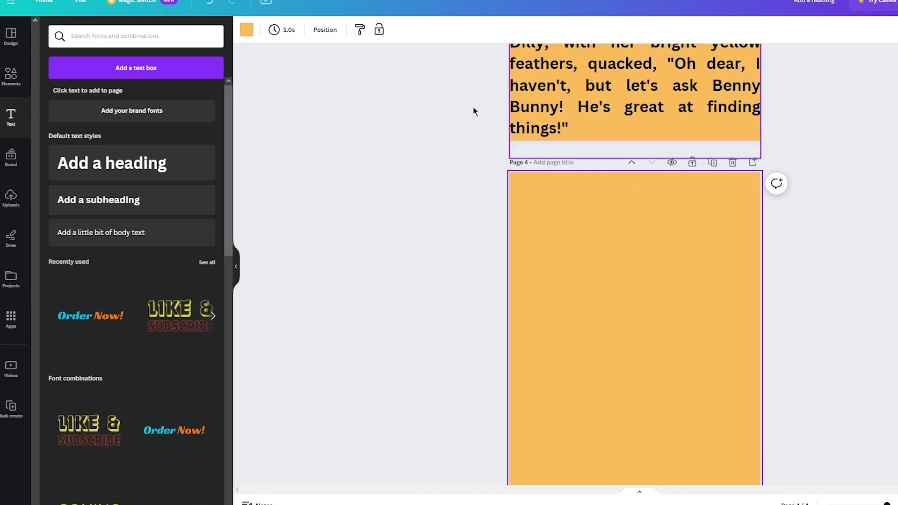
# - In ChatGPT, copy the closing story passage from "The animals returned" through "create the most magical picnics of all."
pyautogui.hotkey('alt', 'Tab')
pyautogui.scroll(-2, 646, 237)
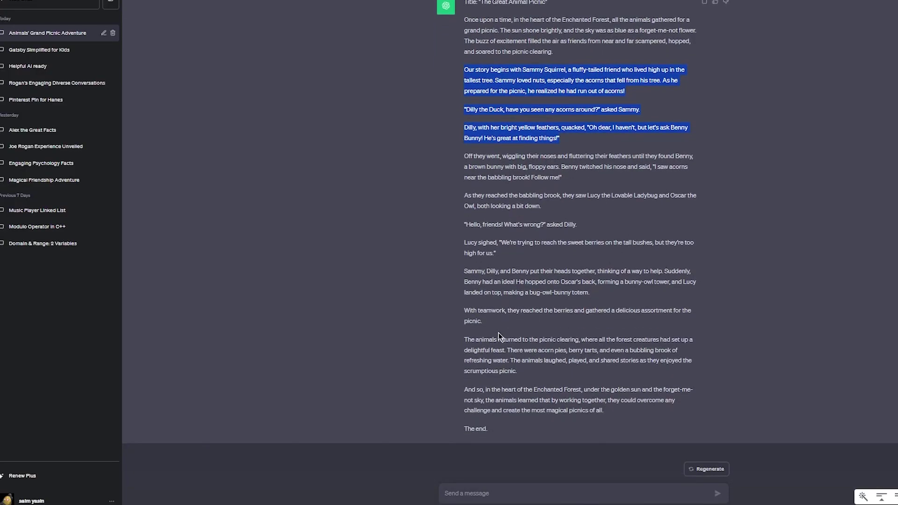
pyautogui.moveTo(462, 334); pyautogui.dragTo(609, 410)
pyautogui.rightClick(615, 353)
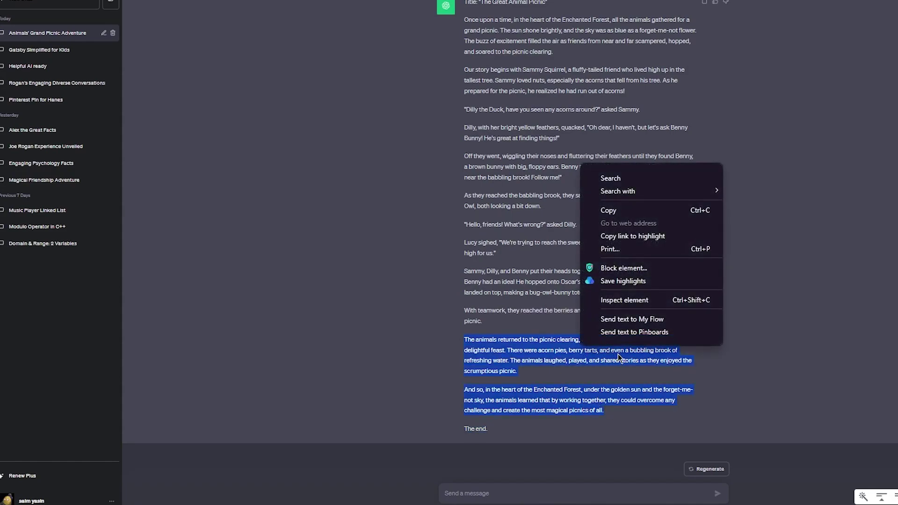
pyautogui.click(618, 218)
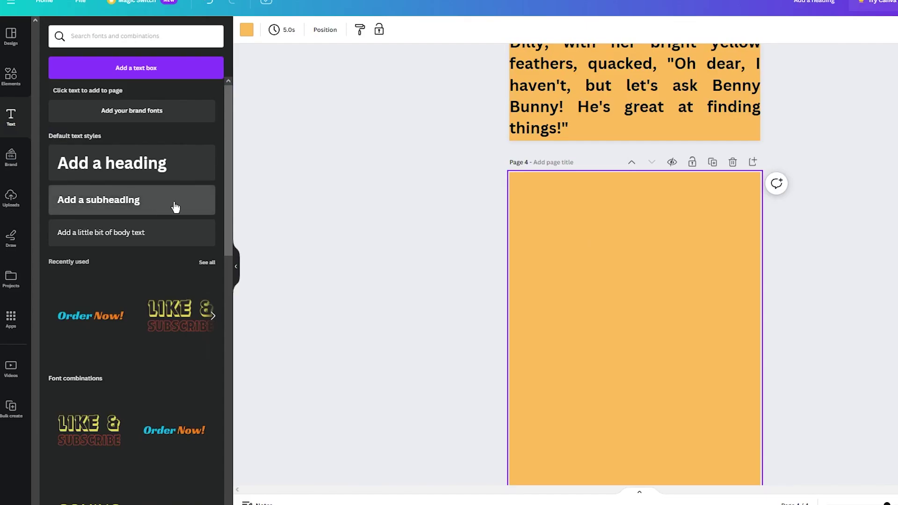
# - Back in Canva, add a subheading on page 4, replace its text with the copied passage and move it to the page's top
pyautogui.click(174, 207)
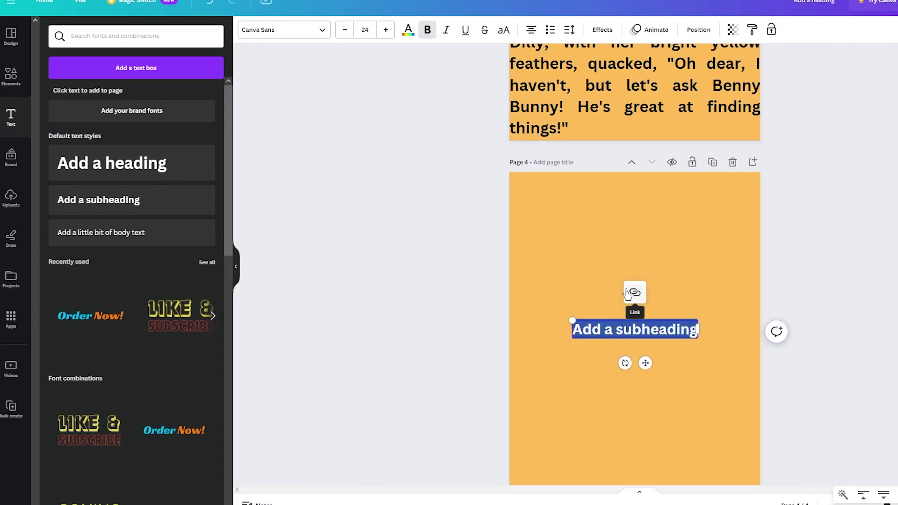
pyautogui.hotkey('ctrl', 'v')
pyautogui.moveTo(681, 363); pyautogui.dragTo(670, 230)
pyautogui.click(789, 283)
pyautogui.scroll(-2, 789, 282)
pyautogui.scroll(5, 788, 285)
pyautogui.scroll(2, 786, 286)
pyautogui.scroll(-3, 785, 286)
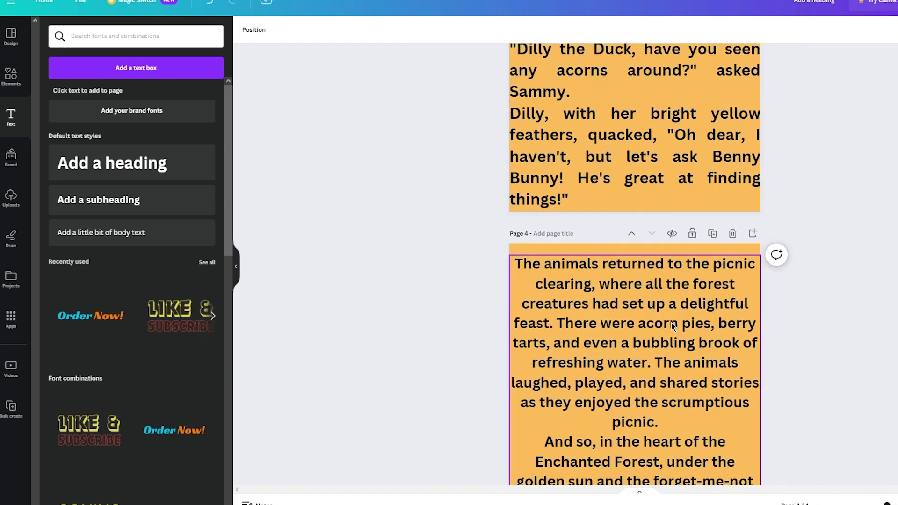
# - Justify the story text on page 4
pyautogui.click(672, 321)
pyautogui.click(531, 31)
pyautogui.click(531, 31)
pyautogui.click(806, 243)
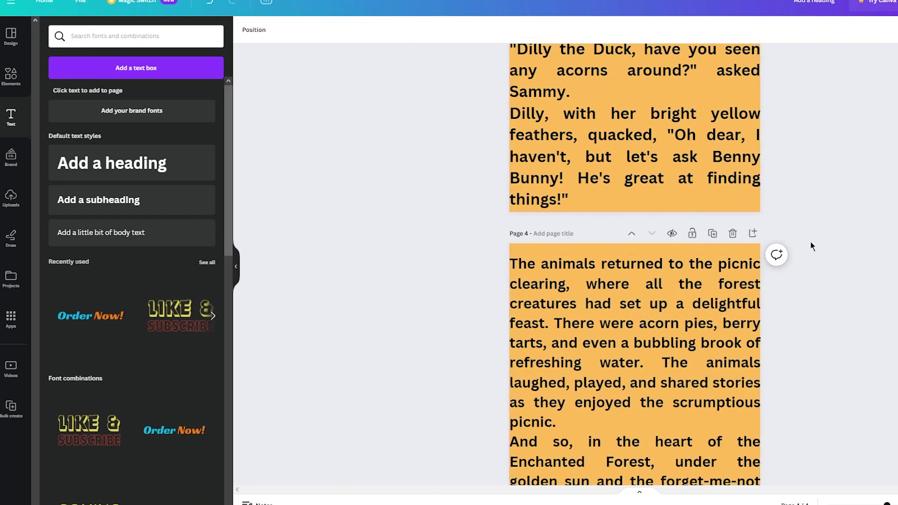
# - Add a fifth page and place a heading on it reading "THE END"
pyautogui.scroll(-3, 809, 244)
pyautogui.click(632, 457)
pyautogui.click(143, 161)
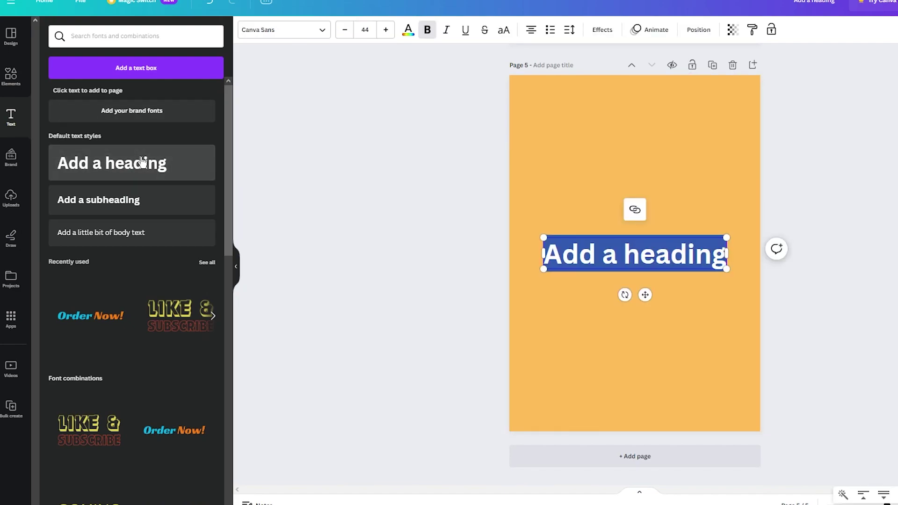
pyautogui.press('BackSpace')
pyautogui.write('THE E')
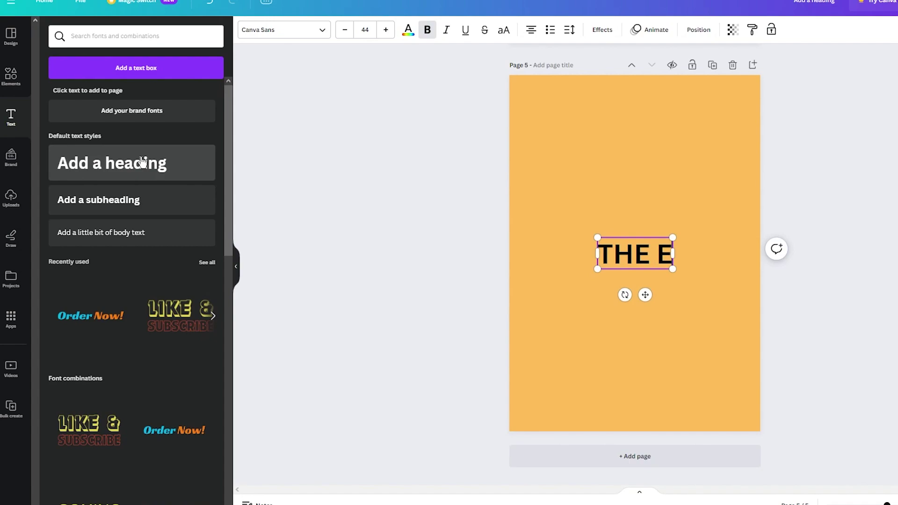
pyautogui.write('ND')
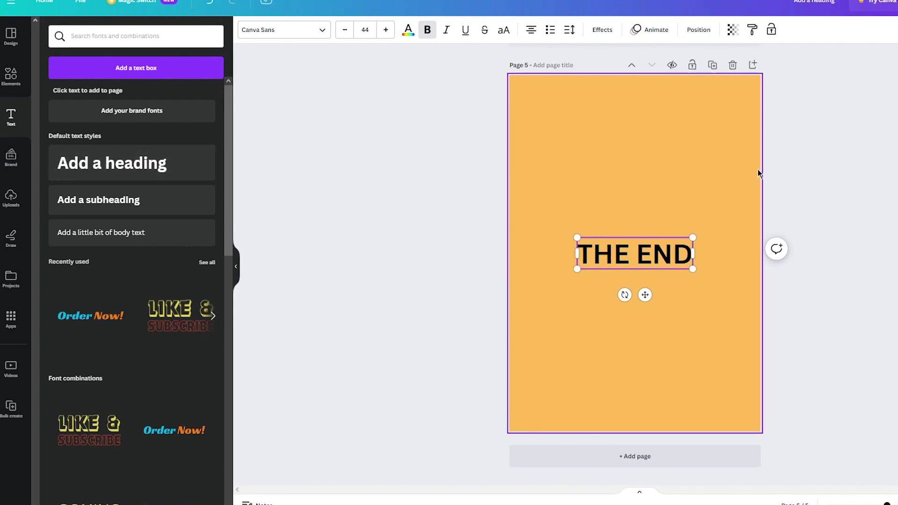
pyautogui.click(795, 173)
# - Add the hanging monkey graphic from the animals results to page 5, shrink it and place it near the page's upper-right corner
pyautogui.click(23, 78)
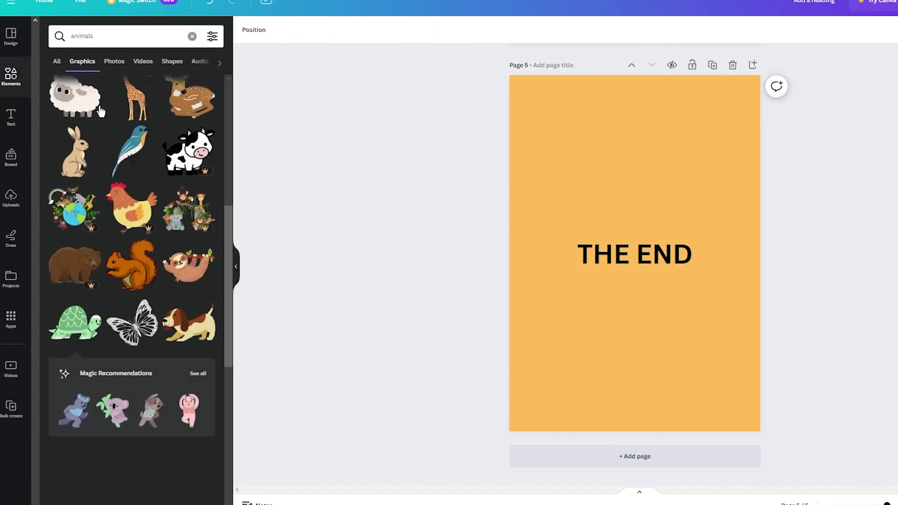
pyautogui.scroll(6, 182, 186)
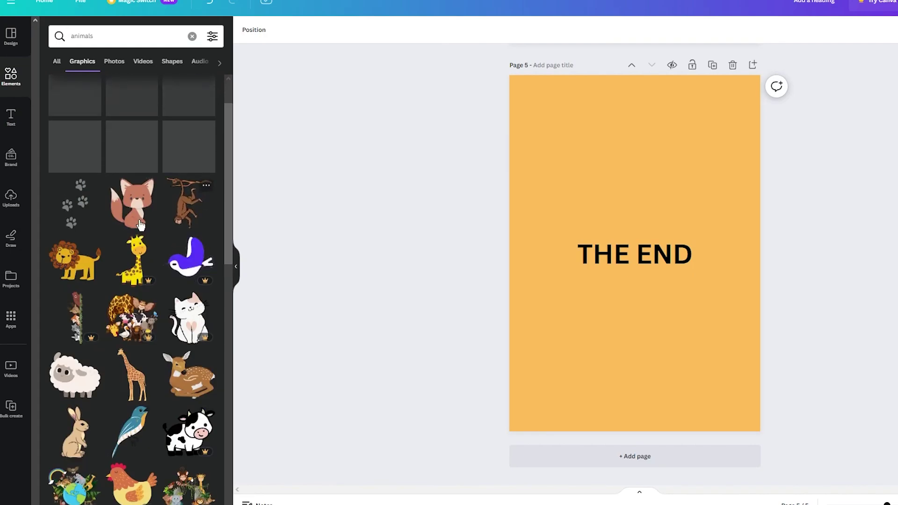
pyautogui.click(189, 205)
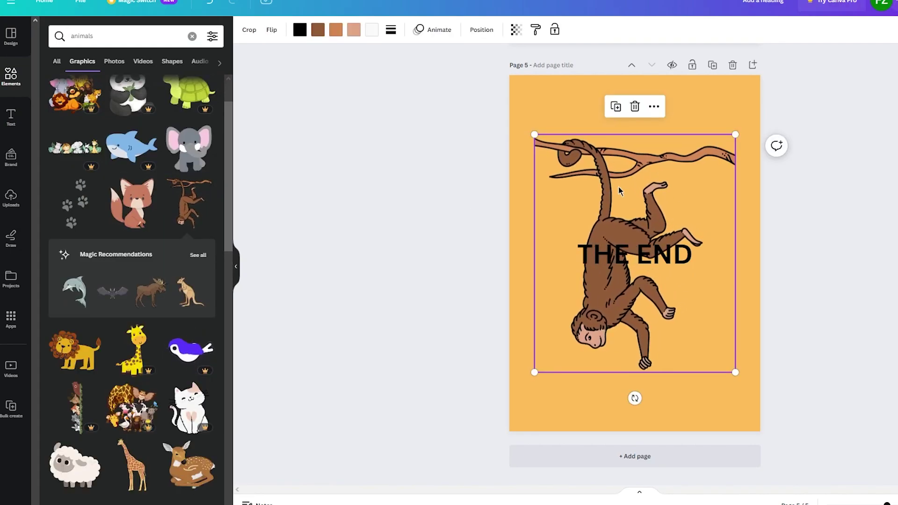
pyautogui.moveTo(737, 135); pyautogui.dragTo(669, 210)
pyautogui.moveTo(616, 218); pyautogui.dragTo(753, 131)
pyautogui.click(861, 135)
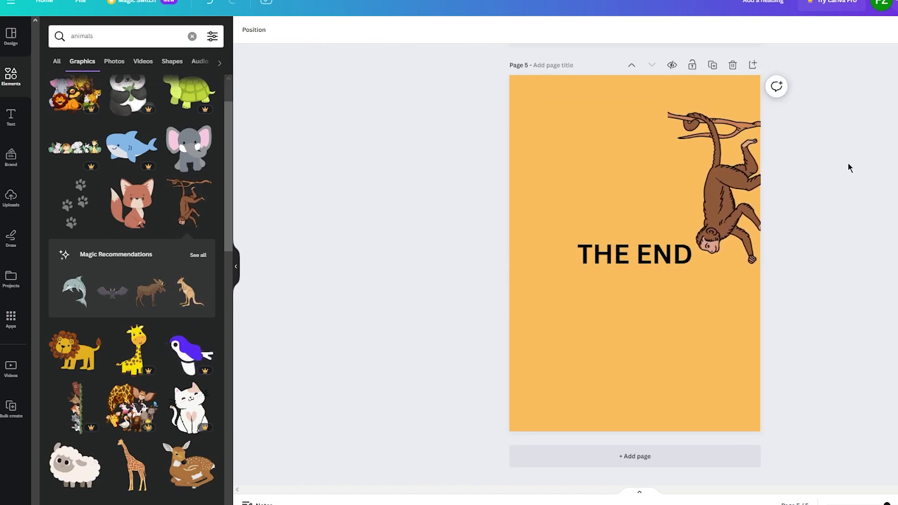
# - Tilt the monkey clockwise and move it up so its branch runs off the page's upper-right corner
pyautogui.click(704, 122)
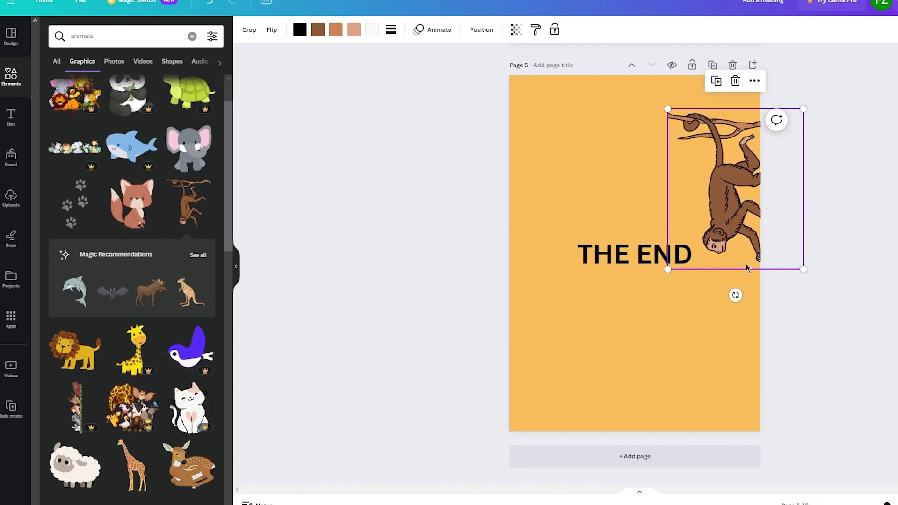
pyautogui.moveTo(735, 295); pyautogui.dragTo(699, 289)
pyautogui.moveTo(789, 189); pyautogui.dragTo(786, 160)
pyautogui.click(787, 159)
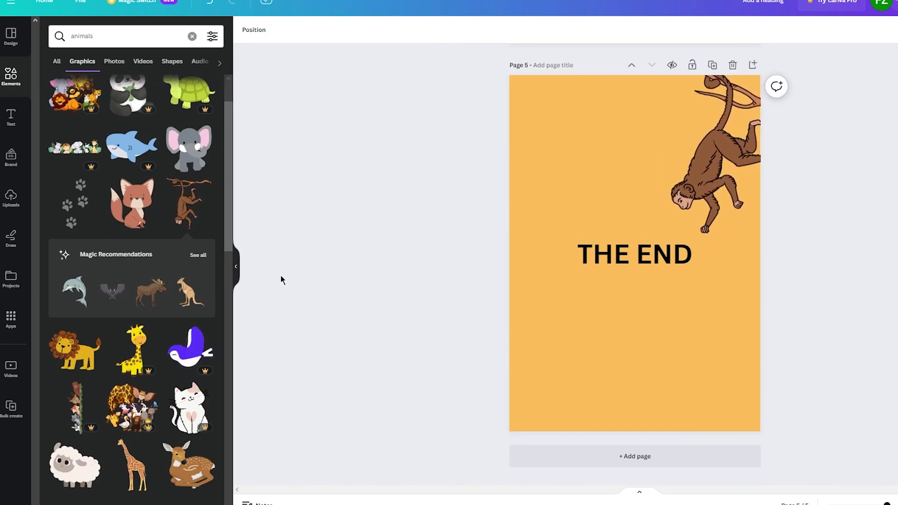
# - Add the sitting rabbit graphic to page 5, shrink it and place it in the page's lower-left corner
pyautogui.scroll(-4, 178, 317)
pyautogui.click(74, 353)
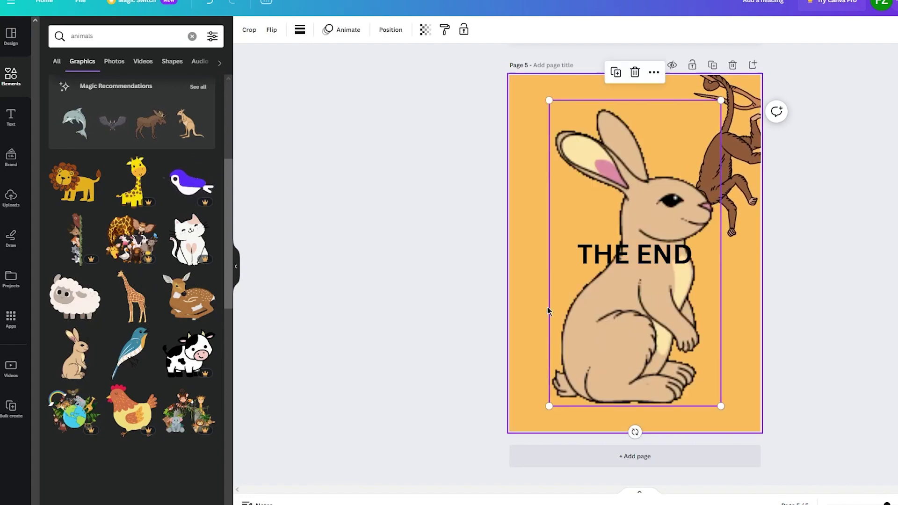
pyautogui.moveTo(721, 100); pyautogui.dragTo(622, 279)
pyautogui.moveTo(584, 341); pyautogui.dragTo(545, 369)
pyautogui.click(813, 326)
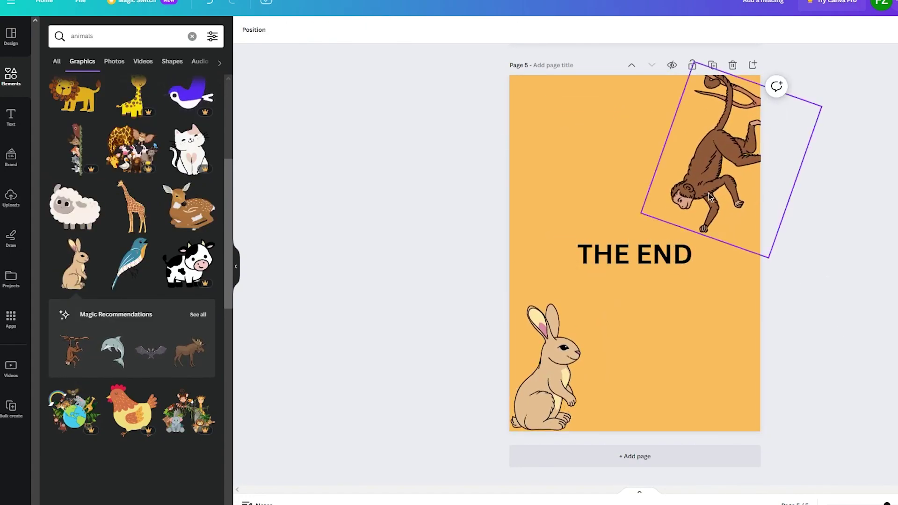
# - Download all five pages of the storybook as a PDF Standard file
pyautogui.scroll(20, 798, 232)
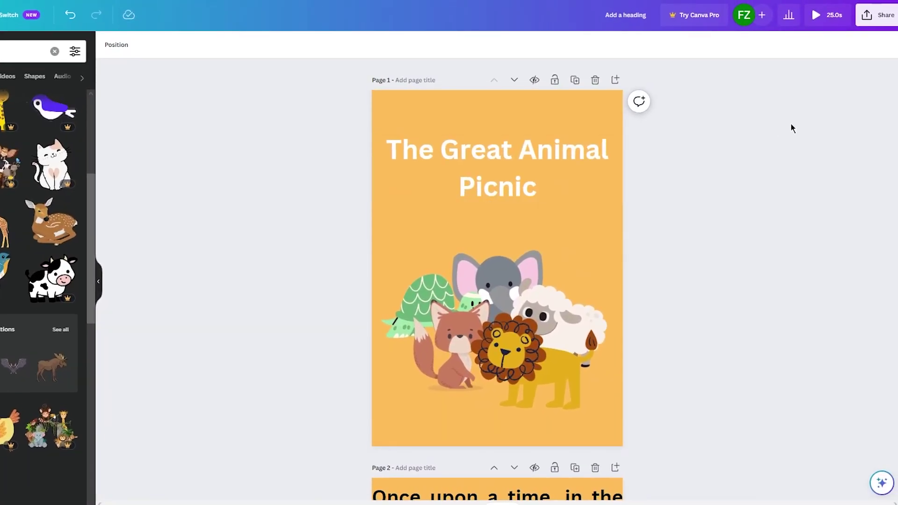
pyautogui.click(868, 15)
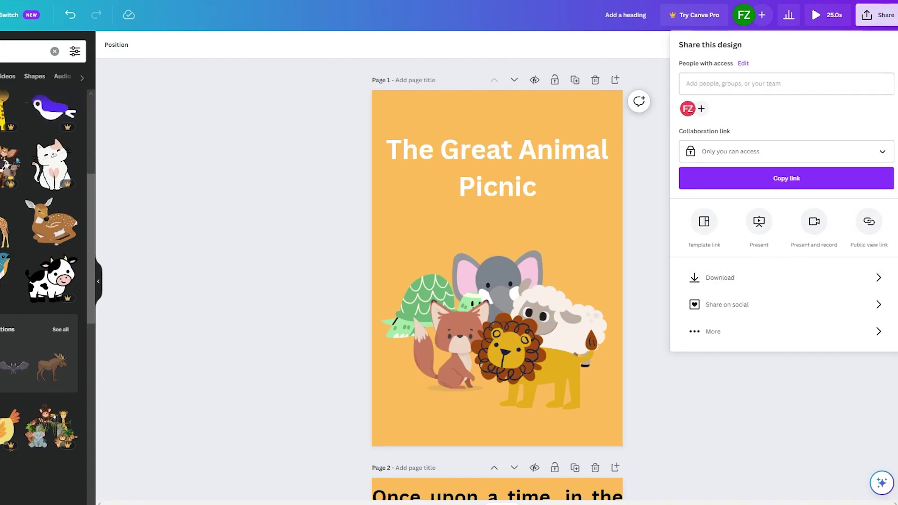
pyautogui.click(758, 275)
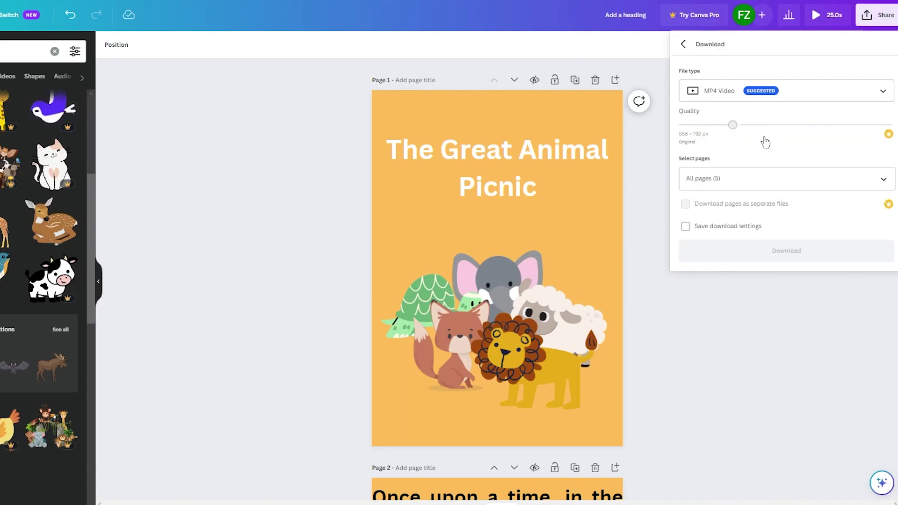
pyautogui.click(753, 92)
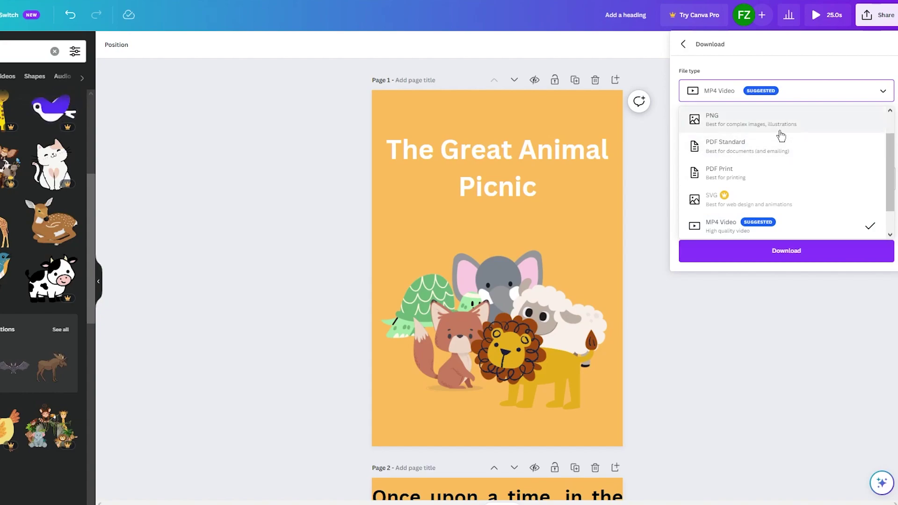
pyautogui.click(747, 148)
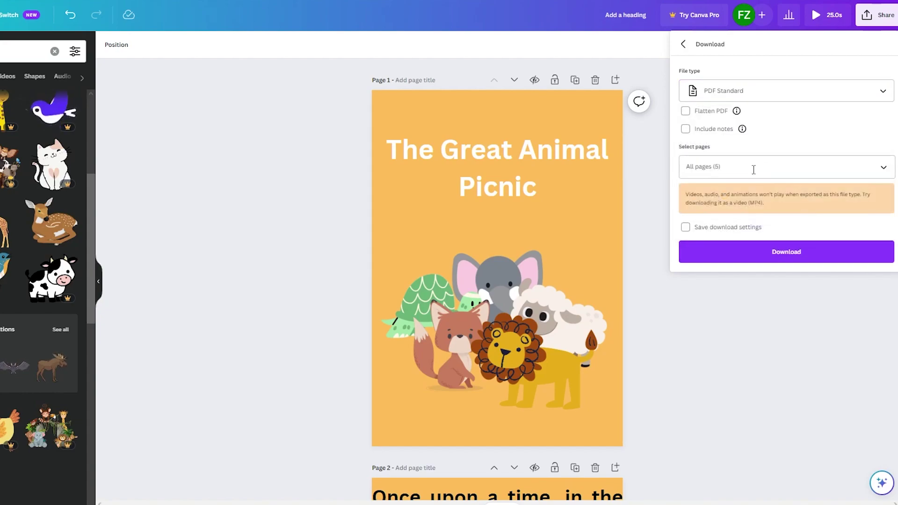
pyautogui.click(756, 255)
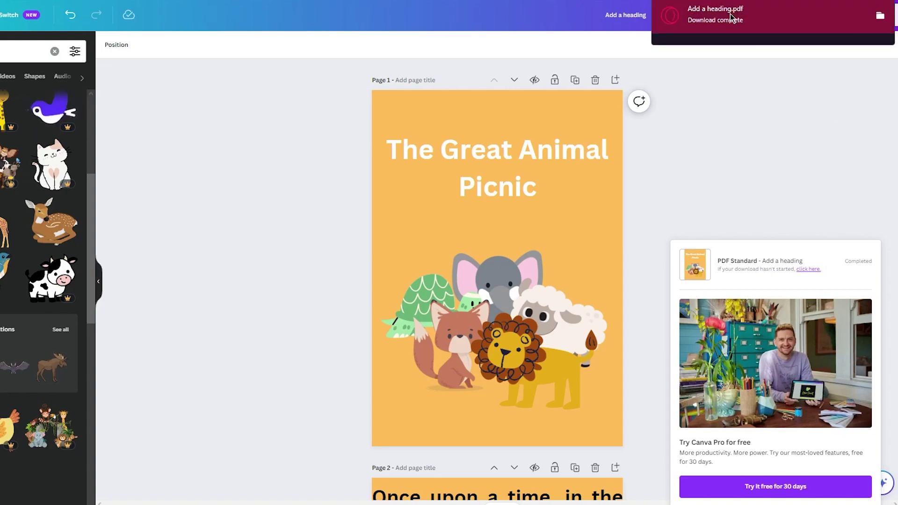
# - Open the downloaded "Add a heading.pdf" and review its pages from the cover to the ending page and back
pyautogui.click(732, 17)
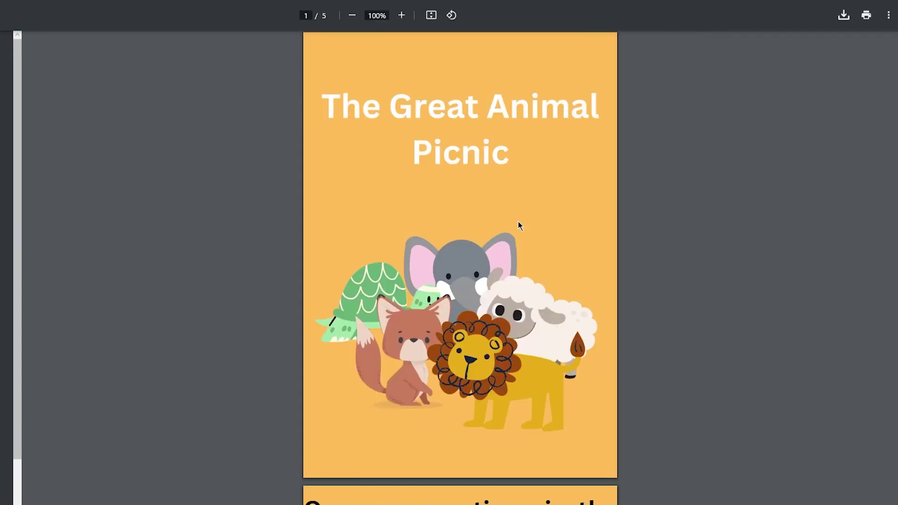
pyautogui.scroll(-20, 517, 223)
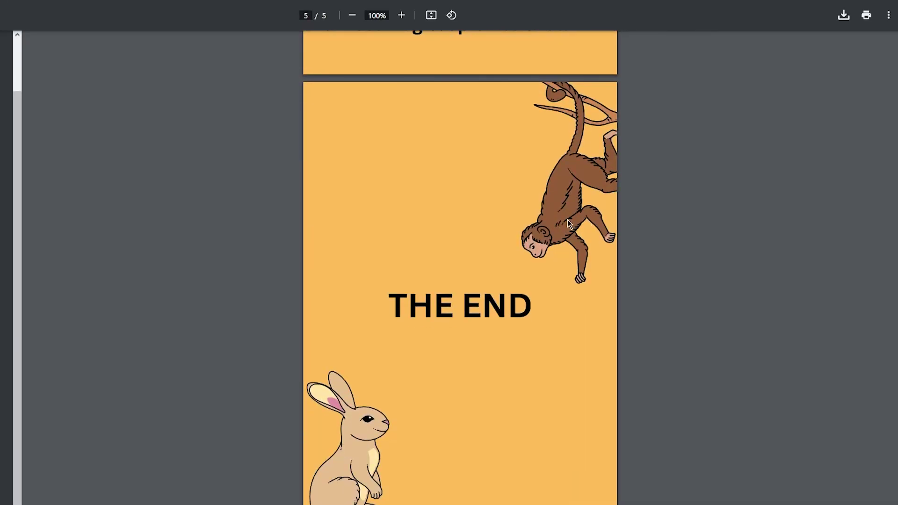
pyautogui.scroll(15, 374, 194)
pyautogui.scroll(3, 396, 206)
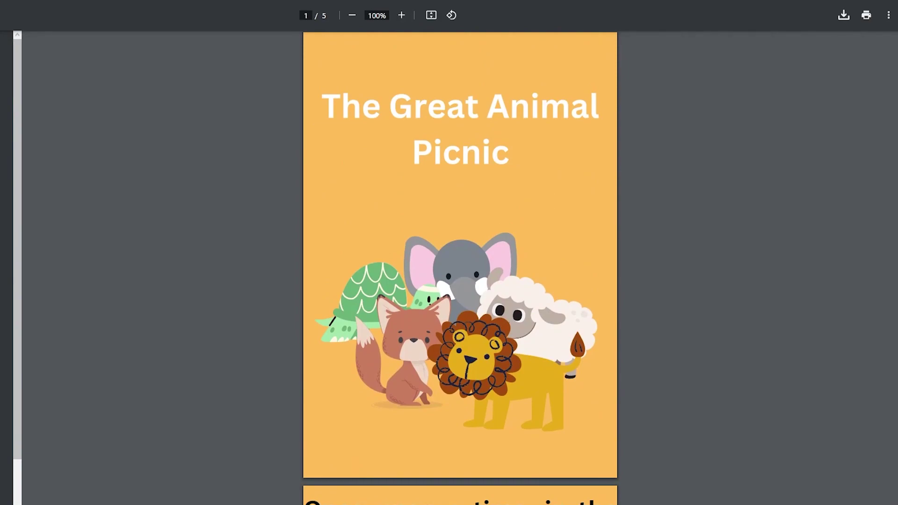